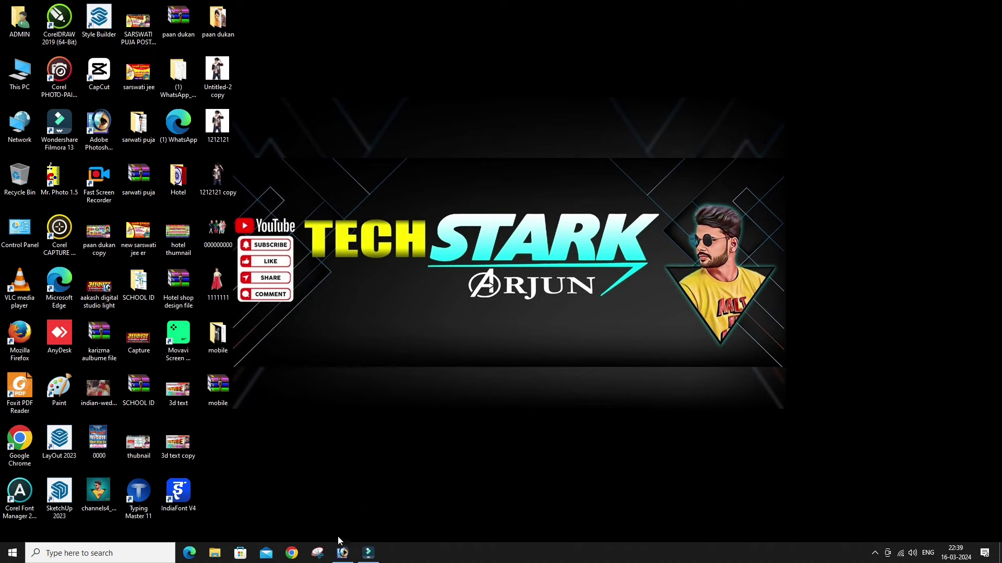
- Restore the Photoshop window showing the finished red-and-gold भारत 3D artwork
{"action": "left_click", "coordinate": [341, 553]}
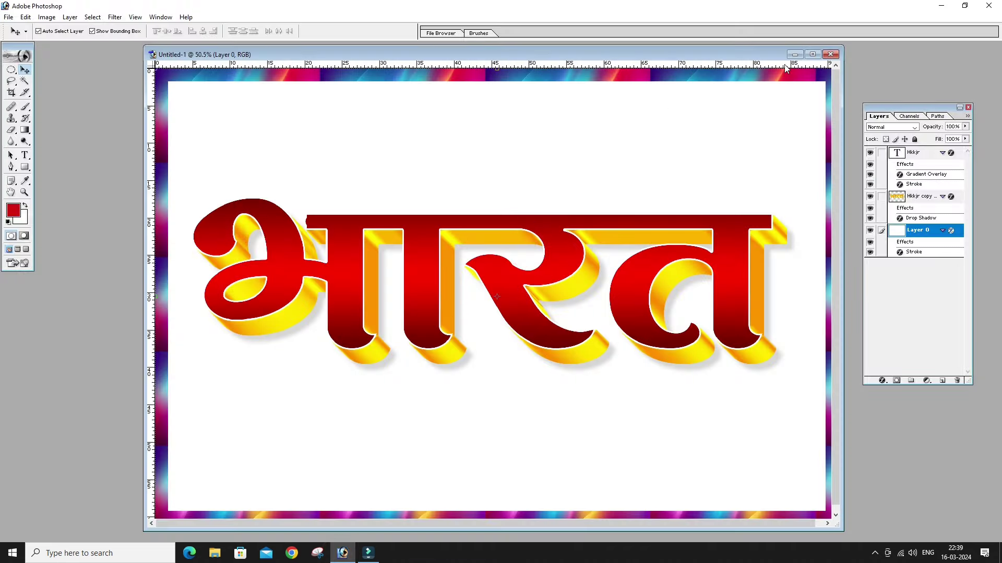
- Maximize the artwork document and zoom in on the रत letters
{"action": "left_click", "coordinate": [812, 54]}
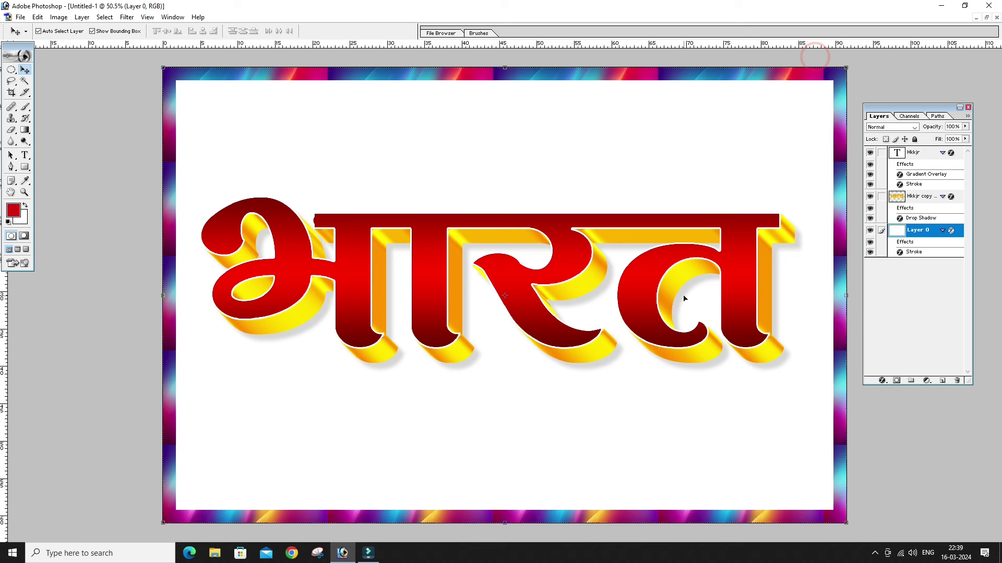
{"action": "left_click_drag", "start_coordinate": [815, 189], "coordinate": [452, 408]}
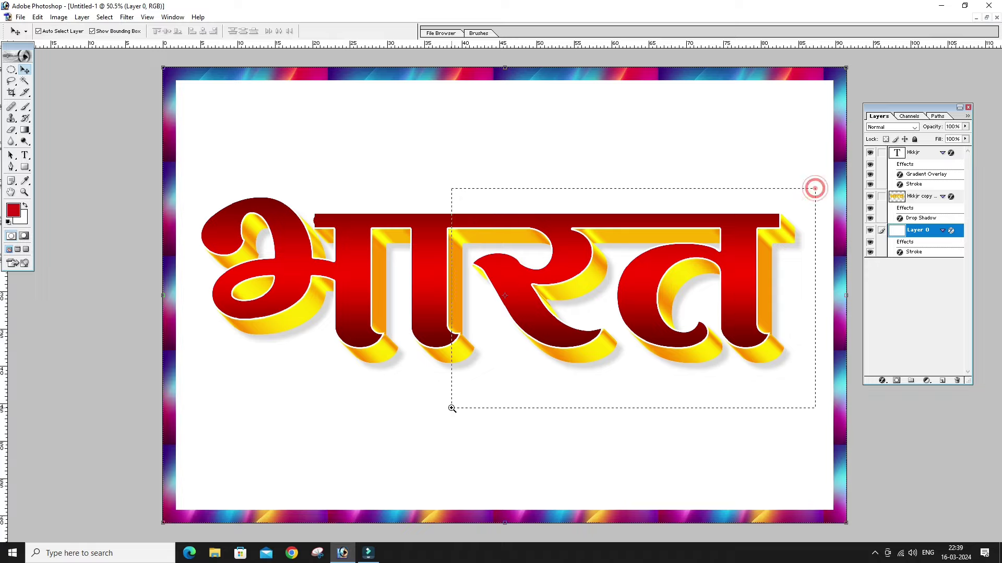
{"action": "scroll", "coordinate": [593, 287], "scroll_direction": "down", "scroll_amount": 1}
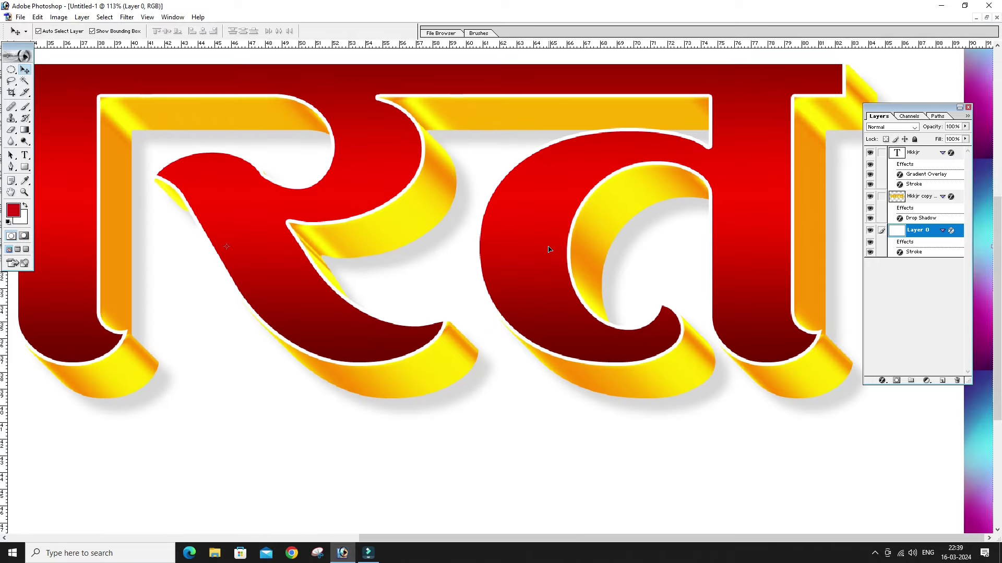
- Zoom back out to the whole image and minimize the artwork document
{"action": "left_click", "coordinate": [586, 247], "text": "alt"}
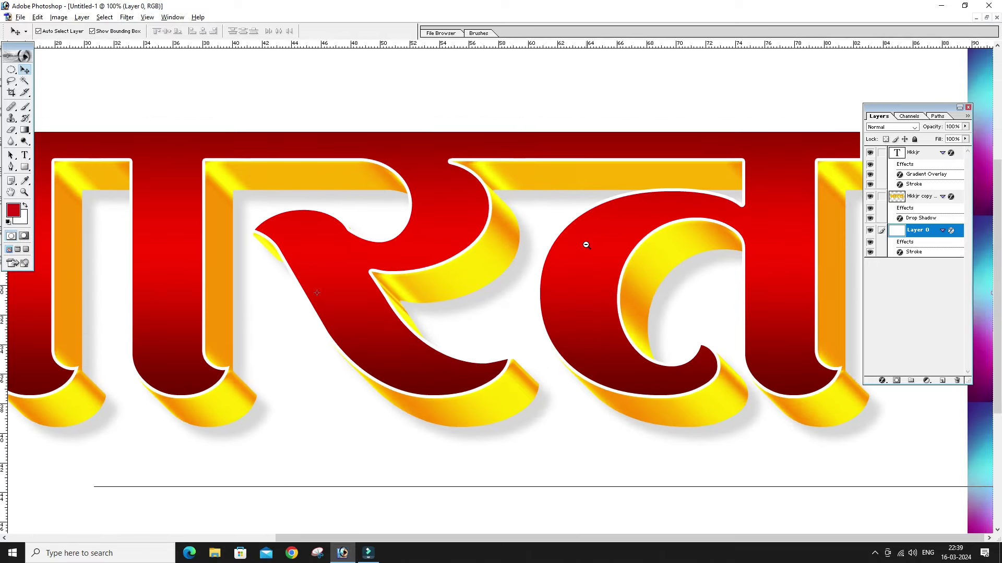
{"action": "left_click", "coordinate": [586, 244], "text": "alt"}
{"action": "left_click", "coordinate": [586, 244], "text": "alt"}
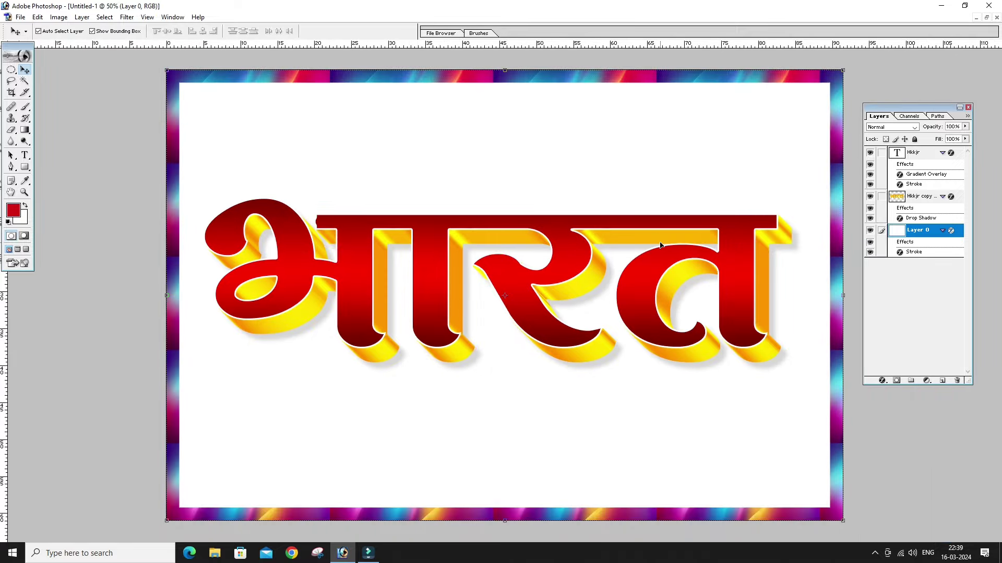
{"action": "left_click", "coordinate": [975, 18]}
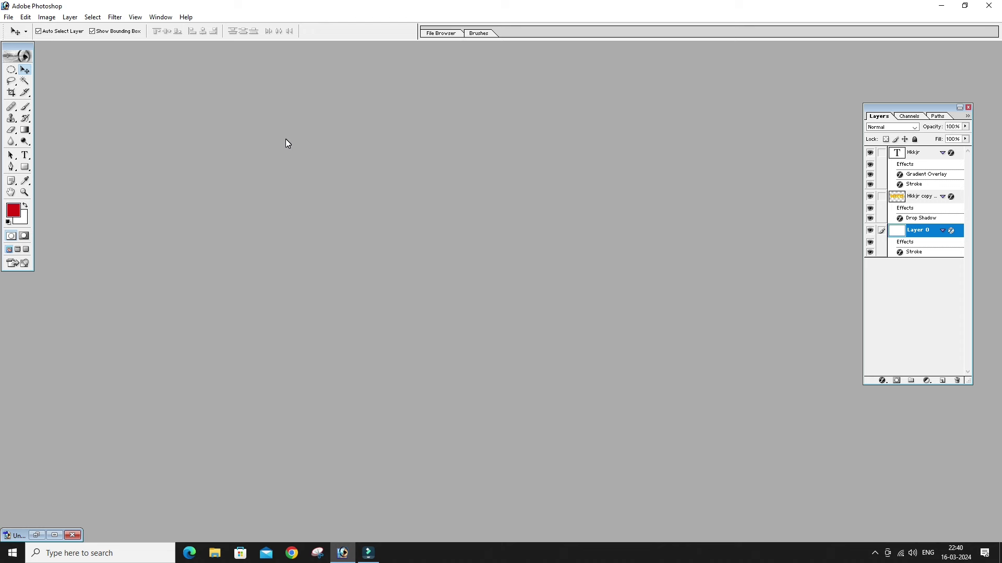
- Create a white 36 × 24 inch, 72 ppi RGB document and maximize it
{"action": "key", "text": "ctrl+n"}
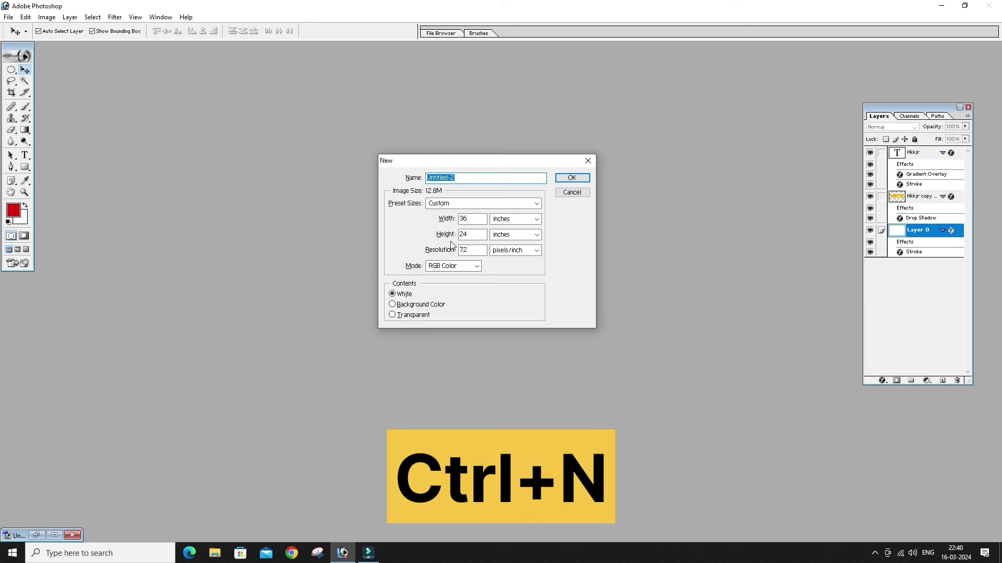
{"action": "left_click_drag", "start_coordinate": [484, 163], "coordinate": [509, 144]}
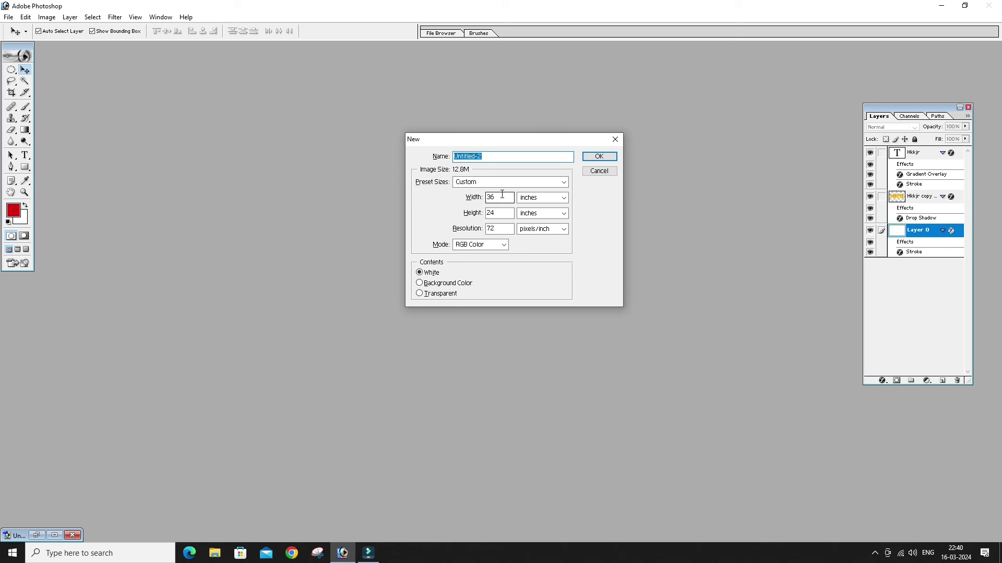
{"action": "left_click", "coordinate": [601, 156]}
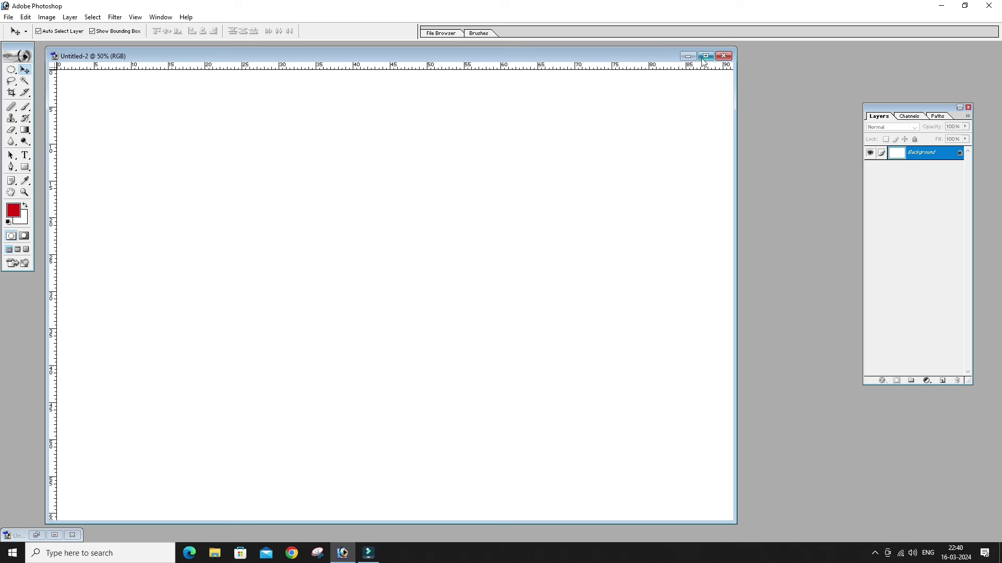
{"action": "left_click", "coordinate": [706, 56]}
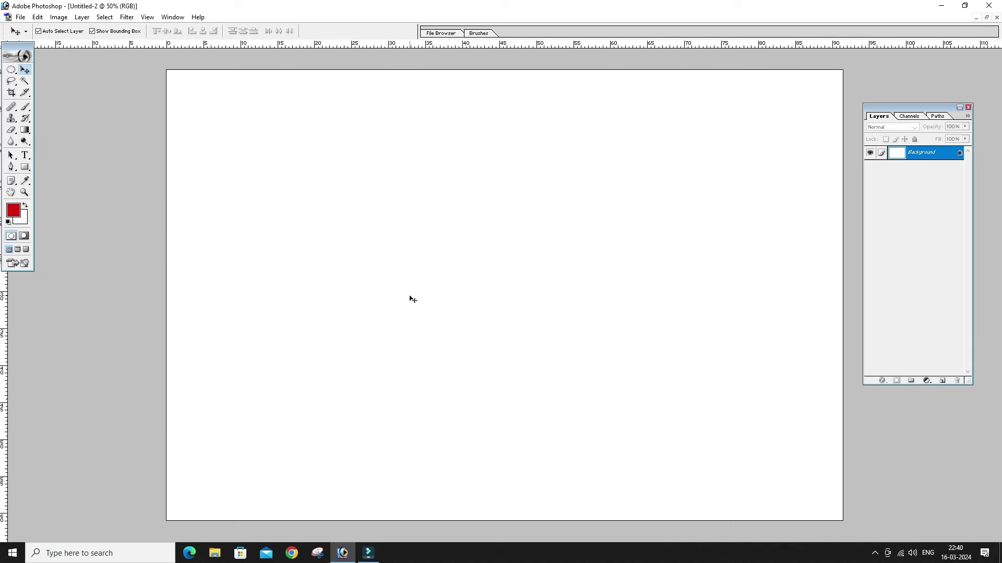
- Type भारत (keyed as vkjr) in RAJ 102 Bold red on the canvas
{"action": "key", "text": "t"}
{"action": "left_click", "coordinate": [400, 262]}
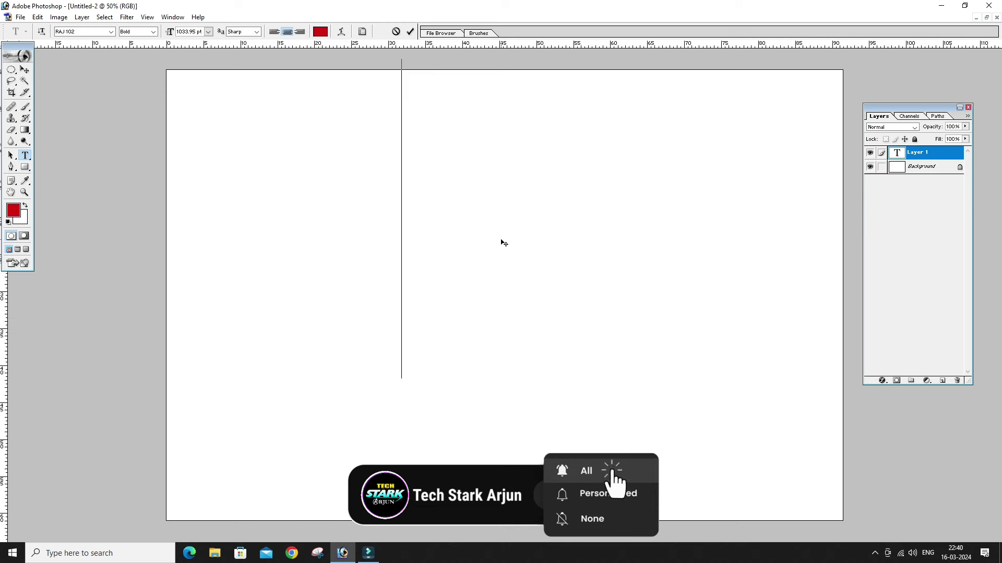
{"action": "type", "text": "vk"}
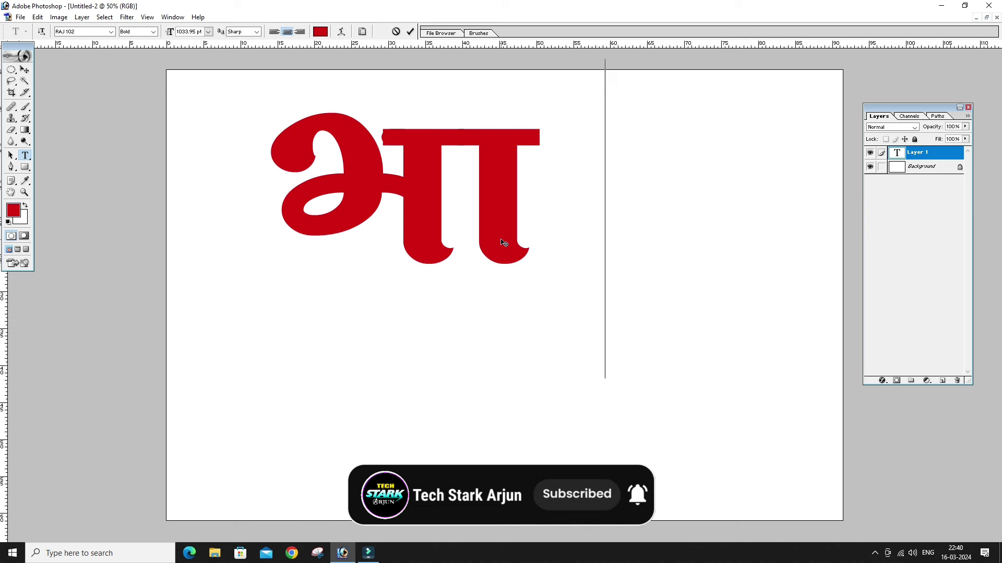
{"action": "type", "text": "jr"}
{"action": "key", "text": "ctrl+Return"}
- Move and scale the word so it spans the centre of the canvas
{"action": "key", "text": "v"}
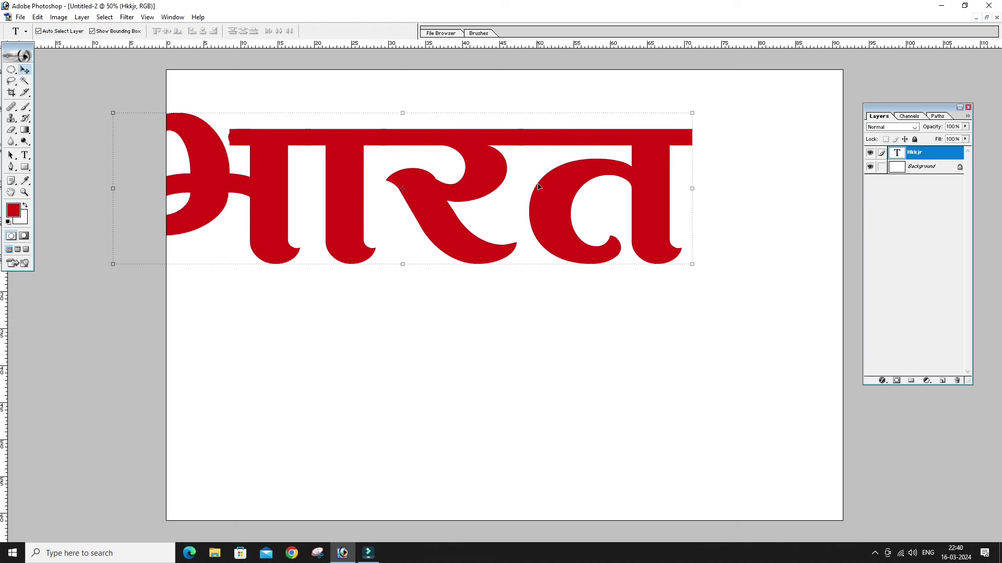
{"action": "mouse_move", "coordinate": [555, 213]}
{"action": "left_mouse_down"}
{"action": "mouse_move", "coordinate": [659, 291]}
{"action": "mouse_move", "coordinate": [640, 296]}
{"action": "left_mouse_up"}
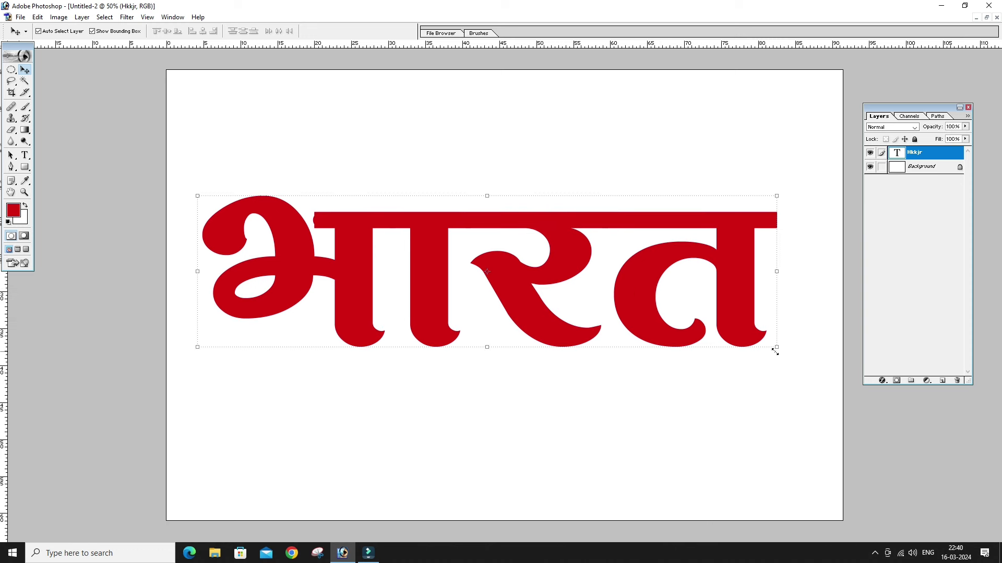
{"action": "left_click_drag", "start_coordinate": [776, 347], "coordinate": [797, 355]}
{"action": "key", "text": "Return"}
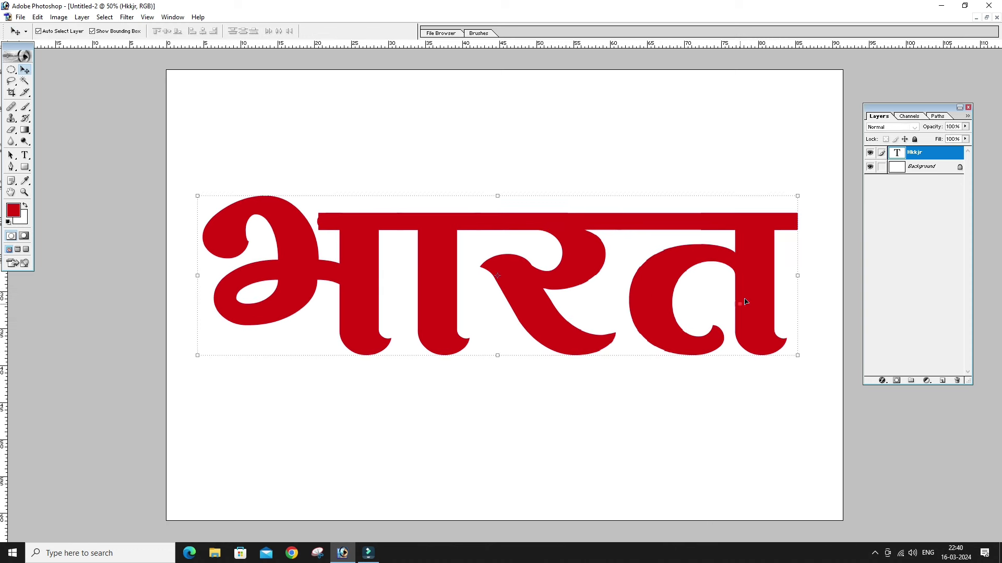
{"action": "left_click_drag", "start_coordinate": [745, 301], "coordinate": [752, 307]}
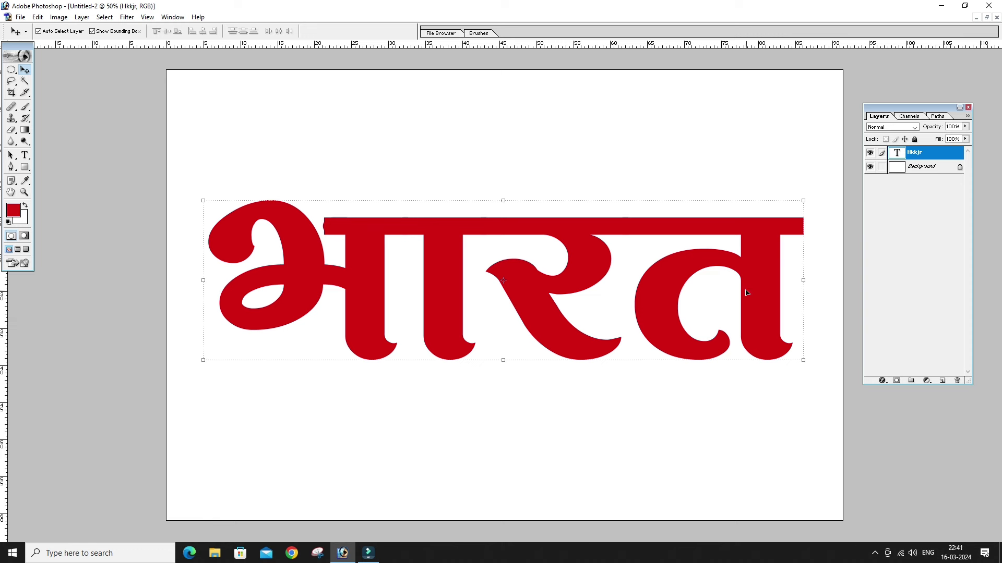
- Select all letters of भारत, commit the edit, and reselect the text layer
{"action": "key", "text": "t"}
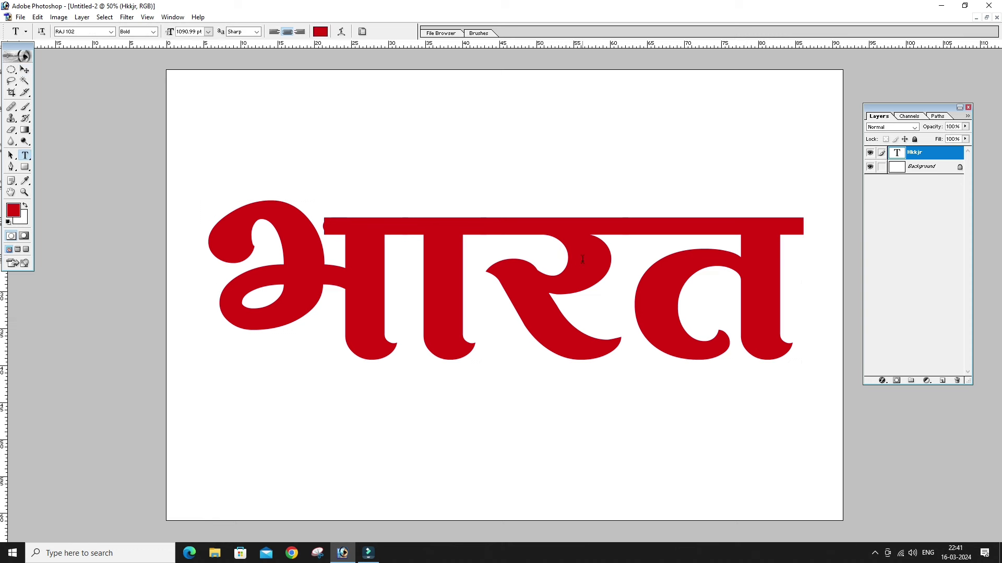
{"action": "left_click", "coordinate": [582, 260]}
{"action": "key", "text": "ctrl+a"}
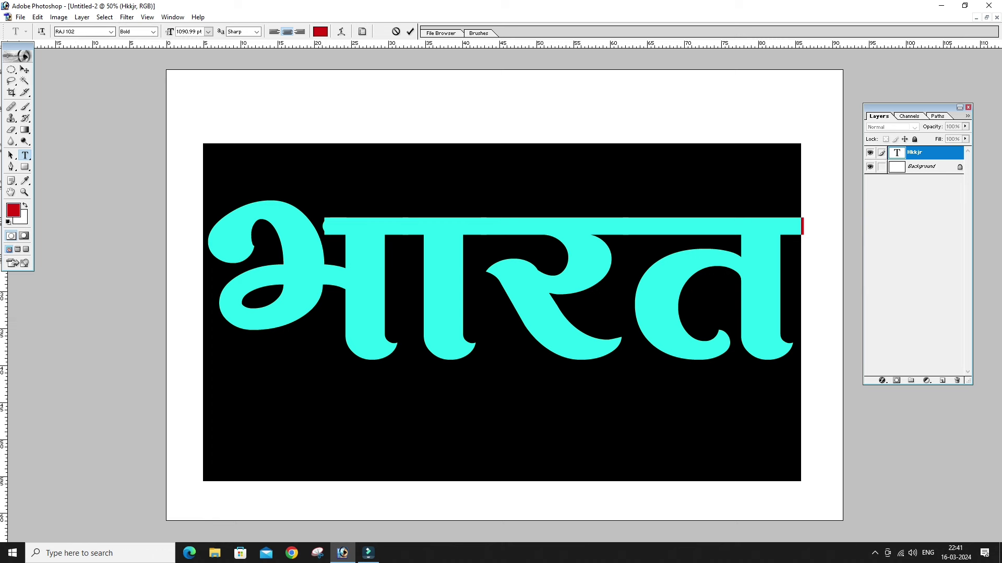
{"action": "left_click", "coordinate": [427, 238]}
{"action": "key", "text": "ctrl+Return"}
{"action": "key", "text": "v"}
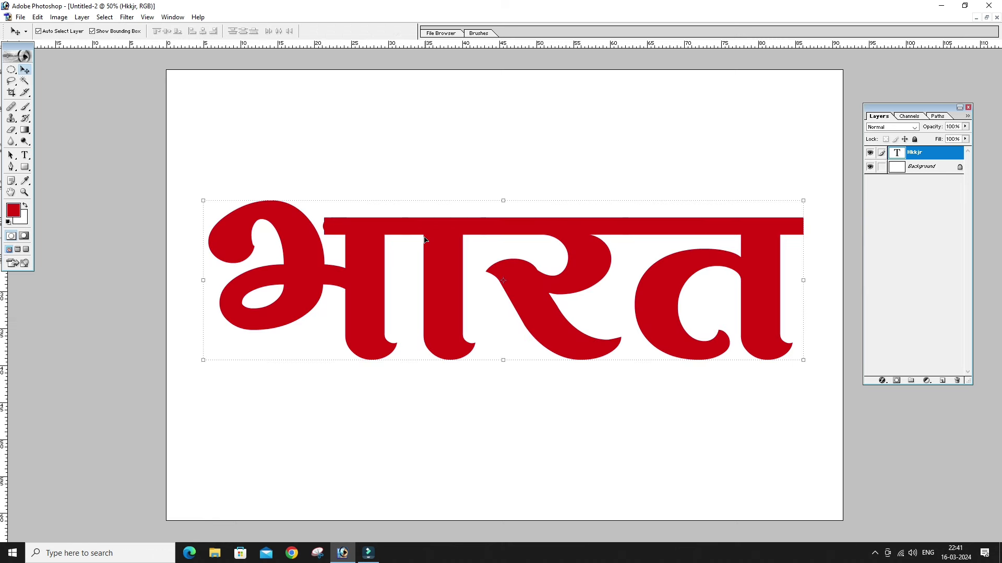
{"action": "left_click", "coordinate": [459, 150]}
{"action": "left_click", "coordinate": [455, 246]}
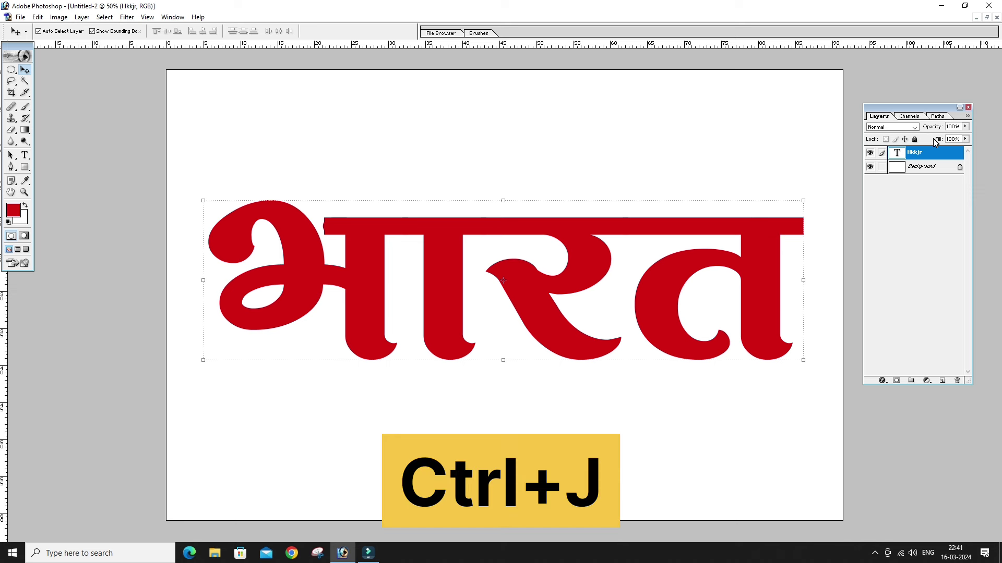
- Duplicate the भारत text layer and hide the original Hkkjr layer
{"action": "key", "text": "ctrl+j"}
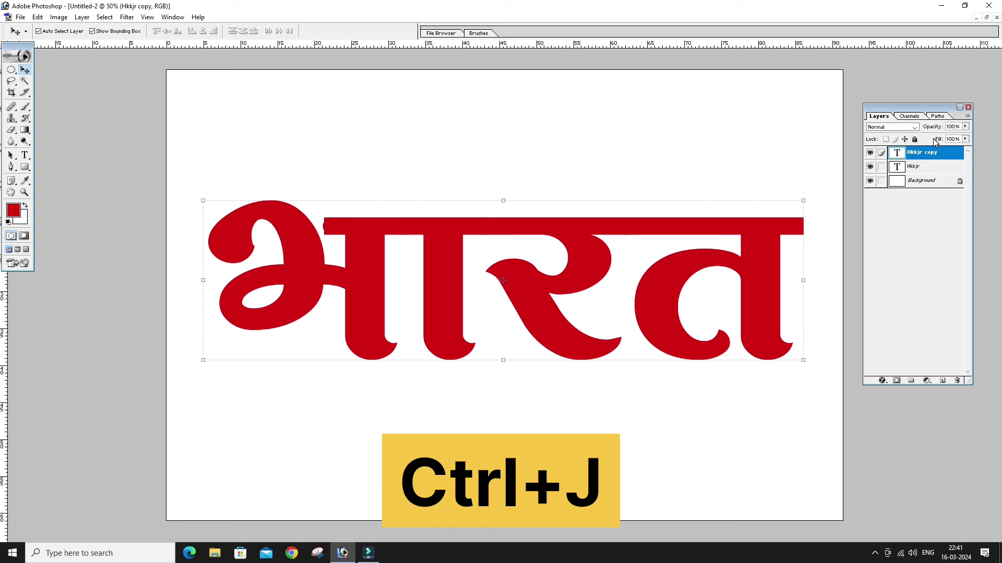
{"action": "left_click", "coordinate": [917, 170]}
{"action": "left_click", "coordinate": [919, 157]}
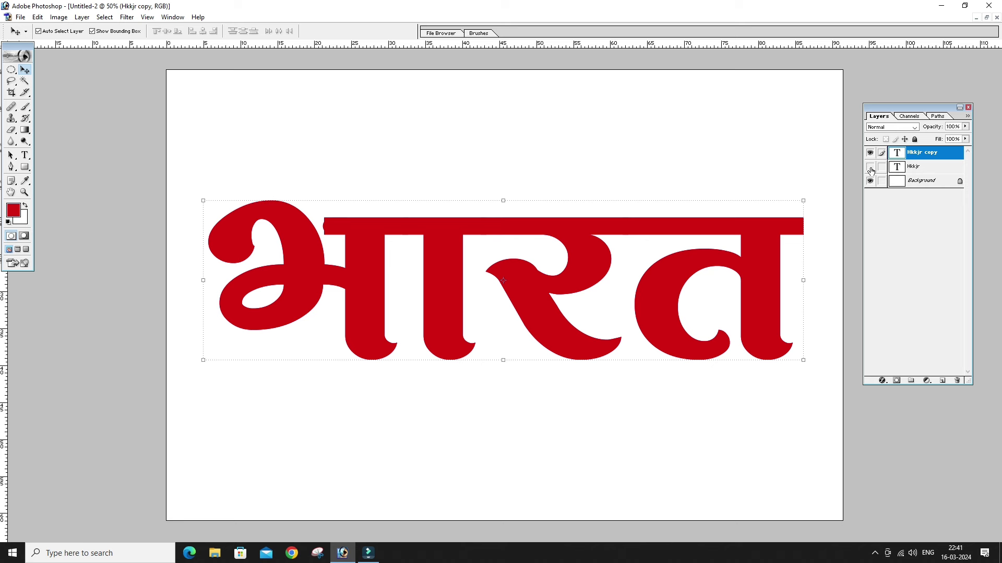
{"action": "left_click", "coordinate": [870, 168]}
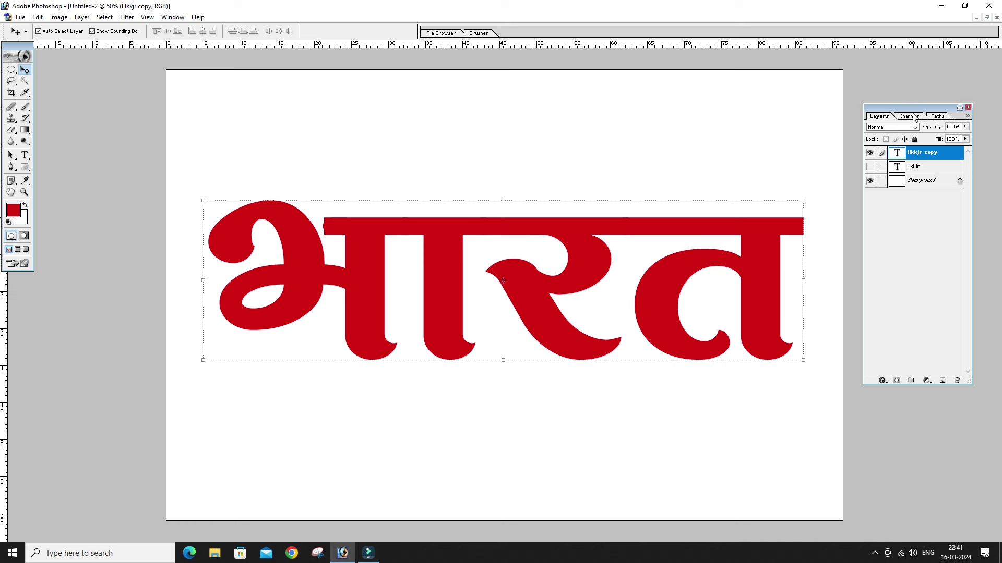
- Rename the copied layer to '3d' and make it the active layer
{"action": "left_click_drag", "start_coordinate": [913, 107], "coordinate": [835, 90]}
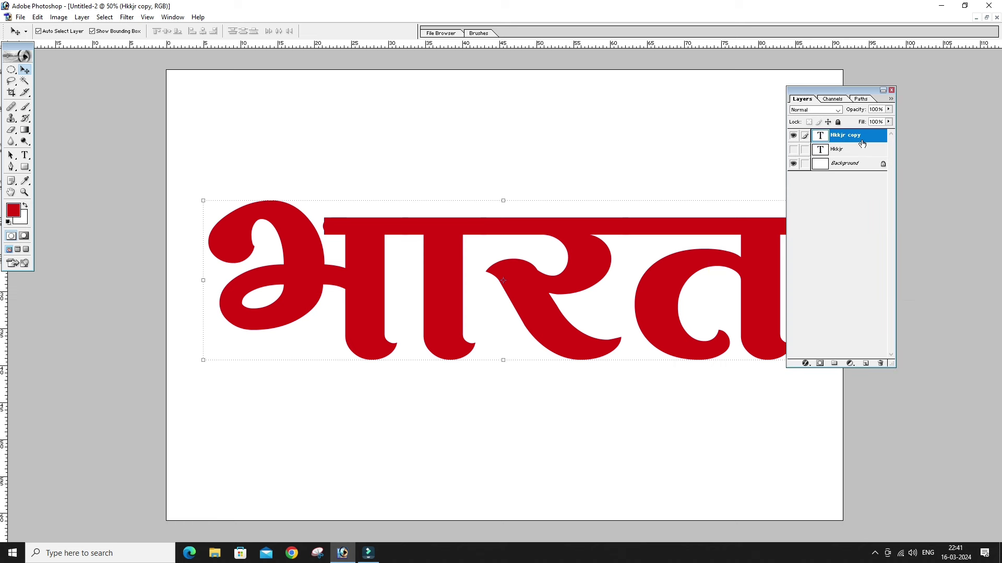
{"action": "double_click", "coordinate": [838, 136]}
{"action": "key", "text": "BackSpace"}
{"action": "type", "text": "3d"}
{"action": "key", "text": "Return"}
{"action": "left_click_drag", "start_coordinate": [826, 90], "coordinate": [878, 79]}
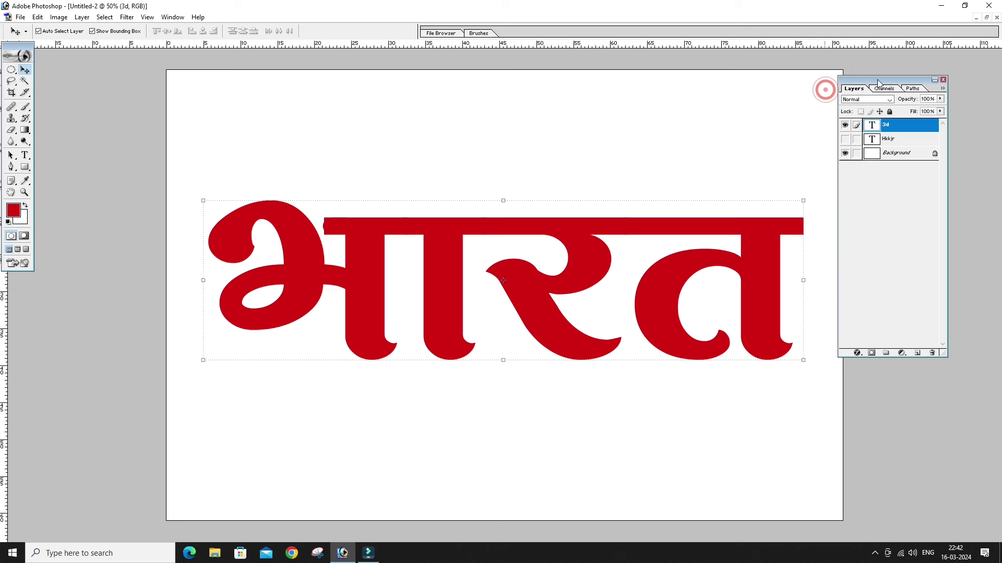
{"action": "left_click", "coordinate": [898, 142]}
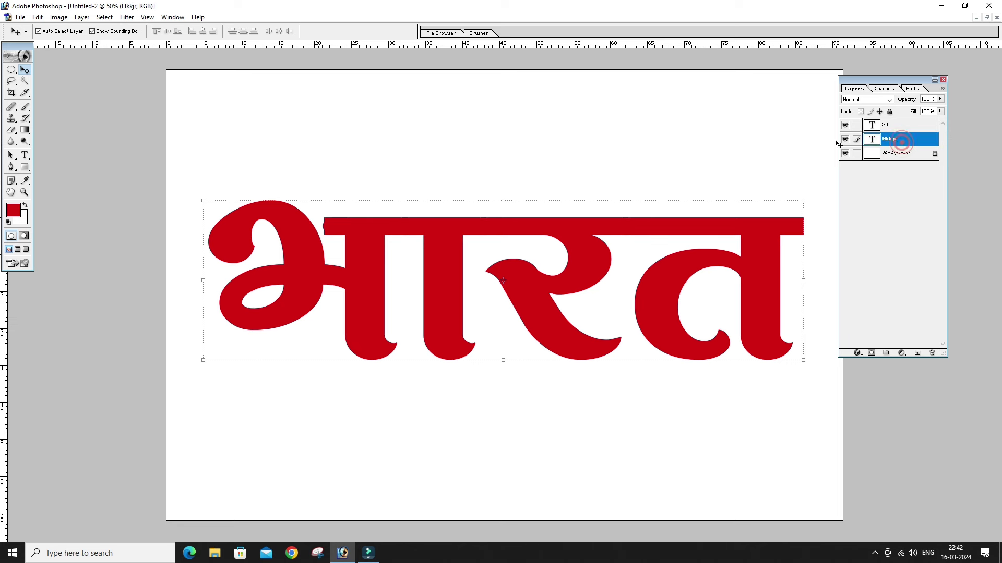
{"action": "left_click", "coordinate": [845, 140]}
{"action": "left_click", "coordinate": [896, 126]}
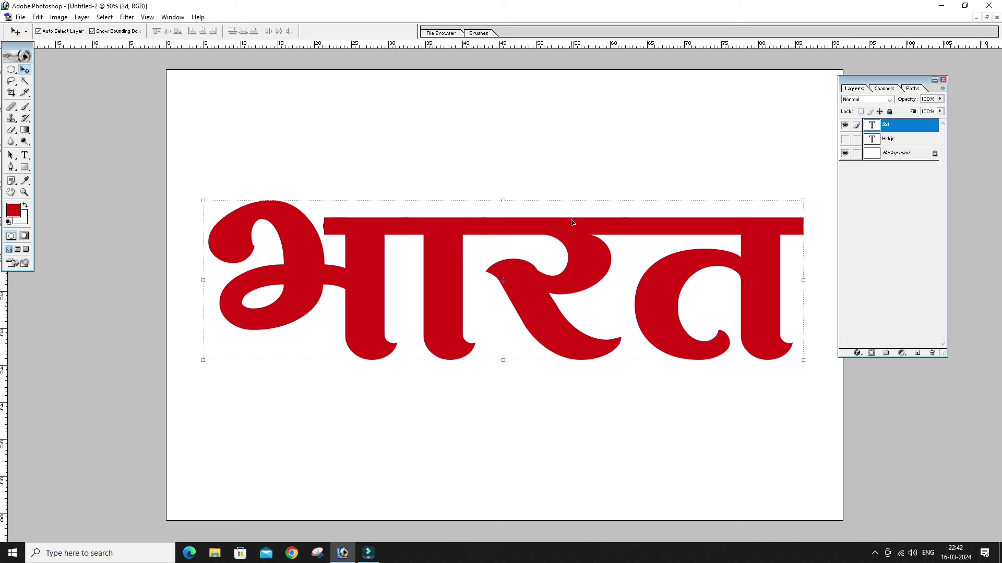
- Offset the 3d copy one nudge up and two nudges left, then commit the transform
{"action": "key", "text": "ctrl+t"}
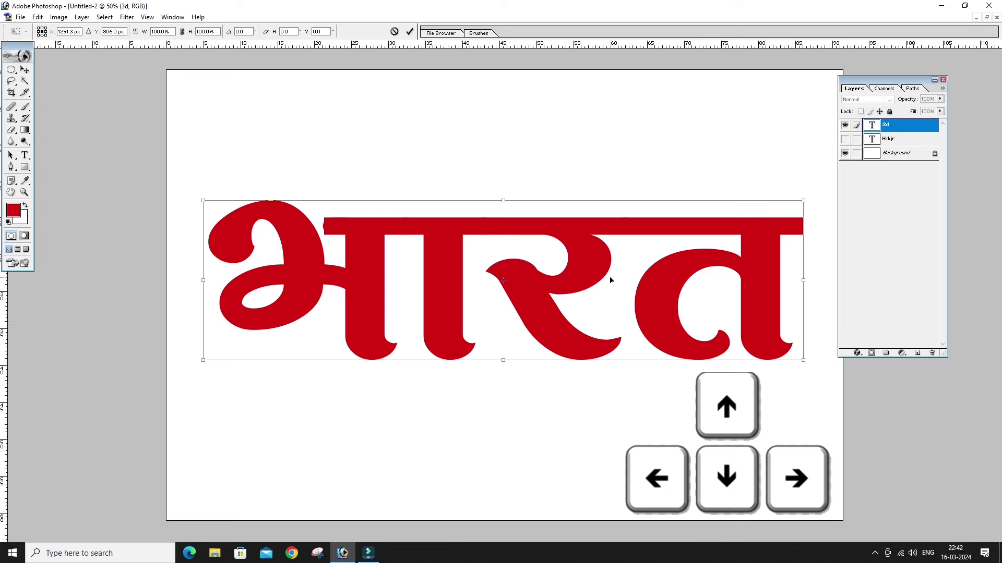
{"action": "key", "text": "Up"}
{"action": "key", "text": "Up"}
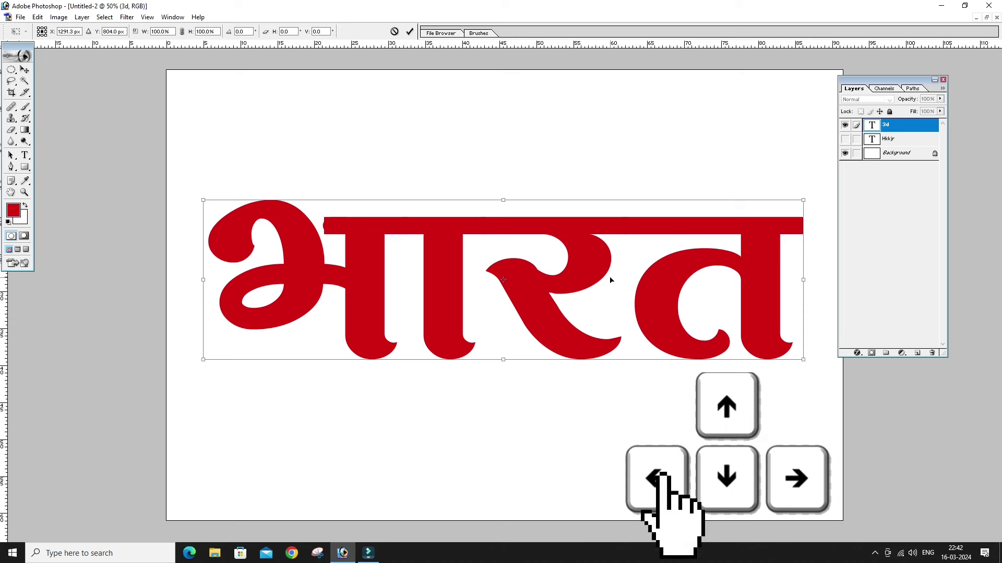
{"action": "key", "text": "Left"}
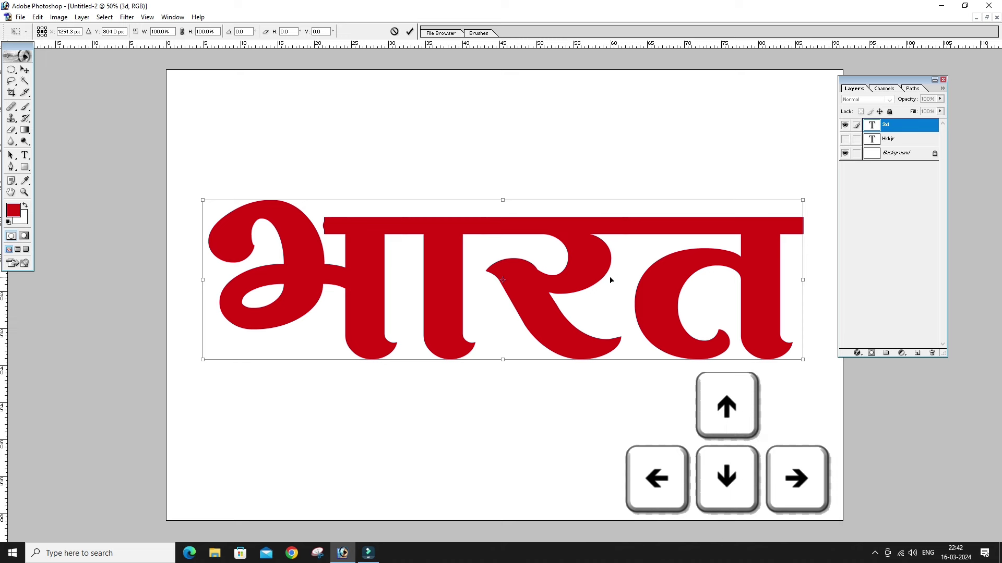
{"action": "key", "text": "Left"}
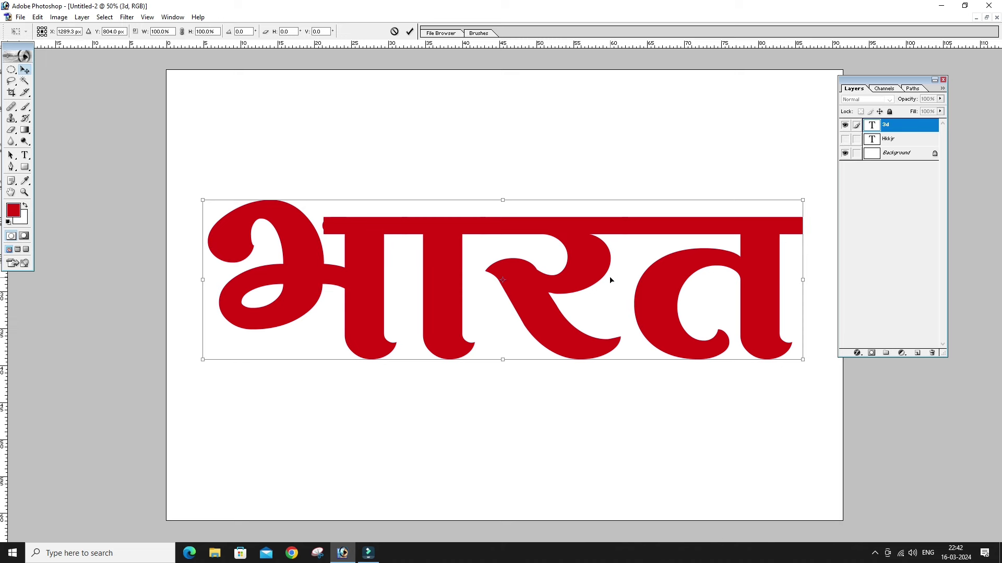
{"action": "key", "text": "Return"}
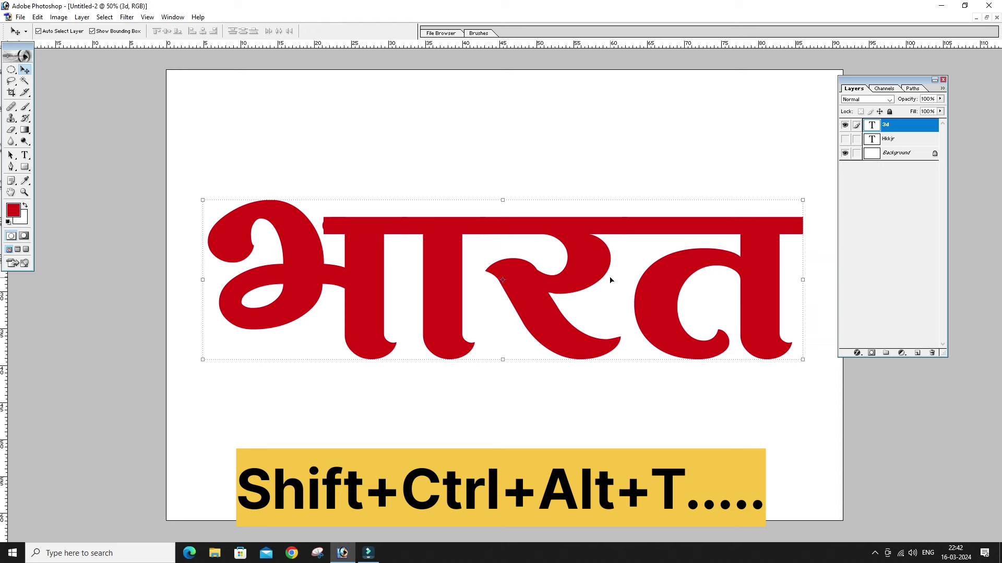
- Repeat the offset duplicate to stack copies up to '3d copy 30'
{"action": "key", "text": "ctrl+shift+alt+t"}
{"action": "key", "text": "ctrl+shift+alt+t"}
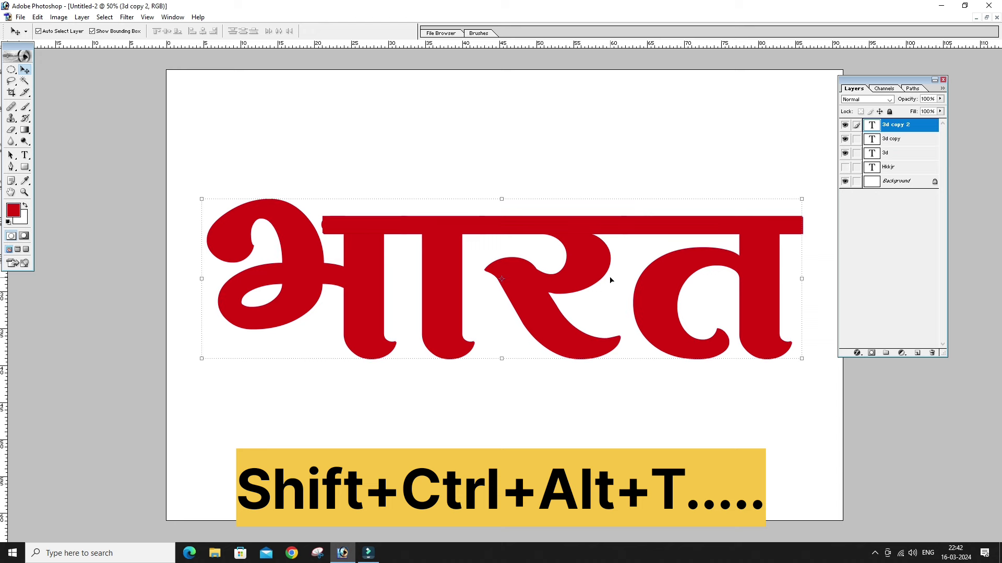
{"action": "key", "text": "ctrl+shift+alt+t"}
{"action": "key", "text": "ctrl+shift+alt+t"}
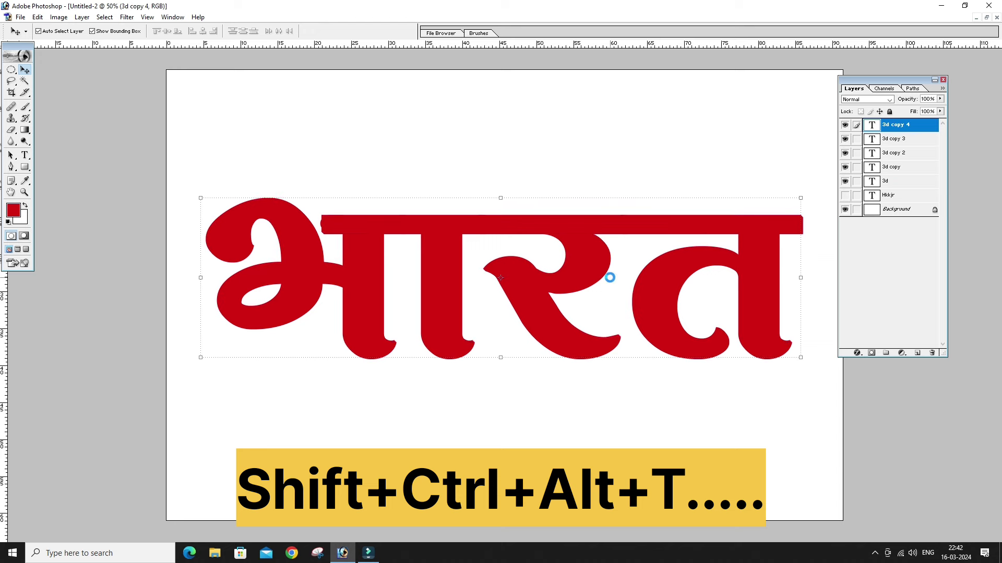
{"action": "key", "text": "ctrl+shift+alt+t"}
{"action": "key", "text": "ctrl+shift+alt+t"}
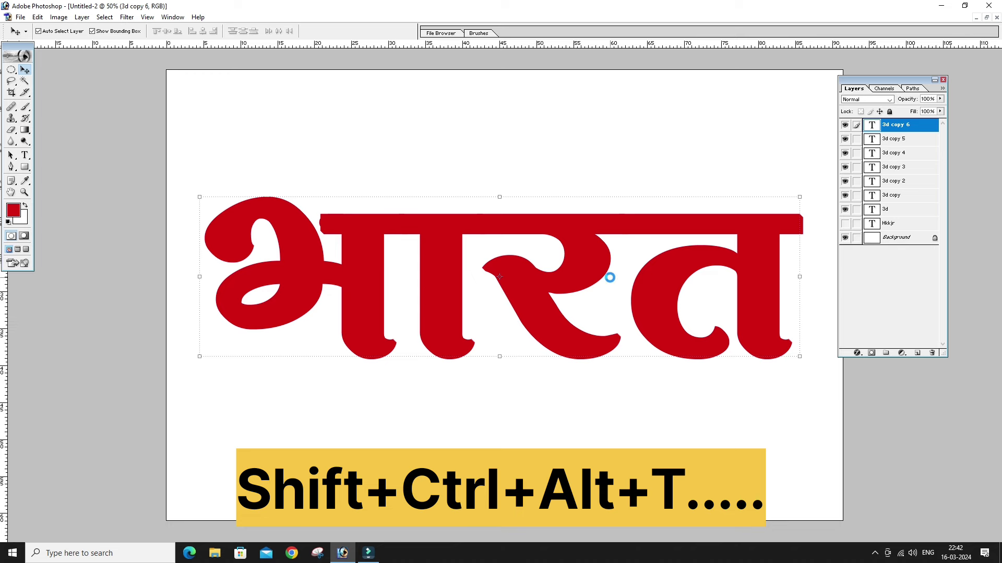
{"action": "key", "text": "ctrl+shift+alt+t"}
{"action": "key", "text": "ctrl+shift+alt+t"}
{"action": "key", "text": "ctrl+shift+alt+t"}
{"action": "key", "text": "ctrl+shift+alt+t"}
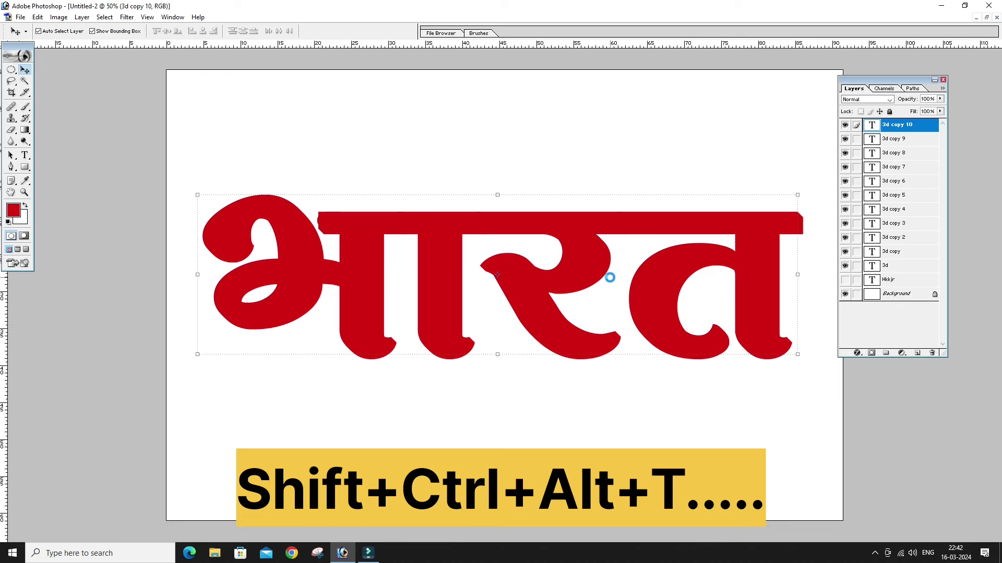
{"action": "key", "text": "ctrl+shift+alt+t"}
{"action": "key", "text": "ctrl+shift+alt+t"}
{"action": "key", "text": "ctrl+shift+alt+t"}
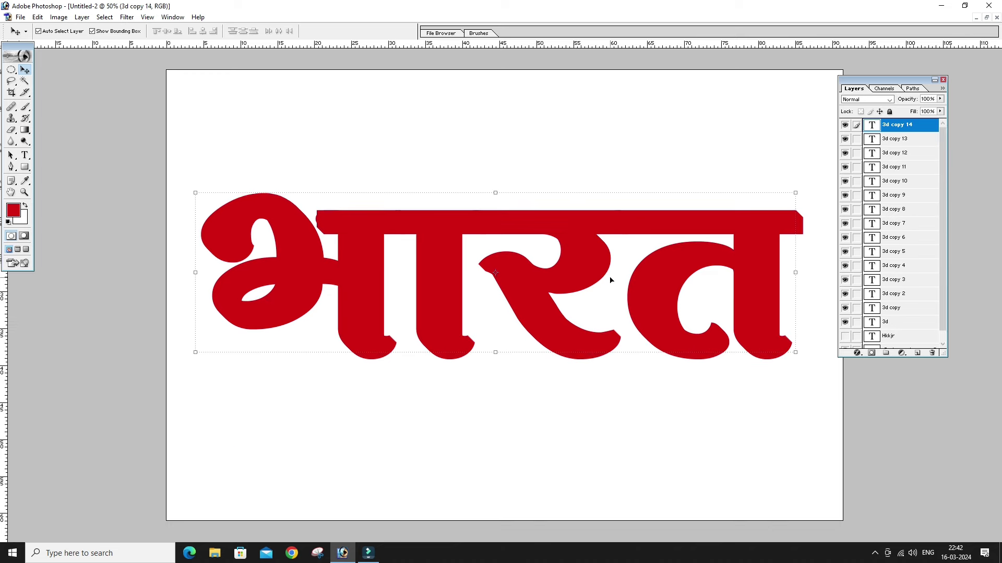
{"action": "key", "text": "ctrl+shift+alt+t"}
{"action": "key", "text": "ctrl+shift+alt+t"}
{"action": "key", "text": "ctrl+shift+alt+t"}
{"action": "key", "text": "ctrl+shift+alt+t"}
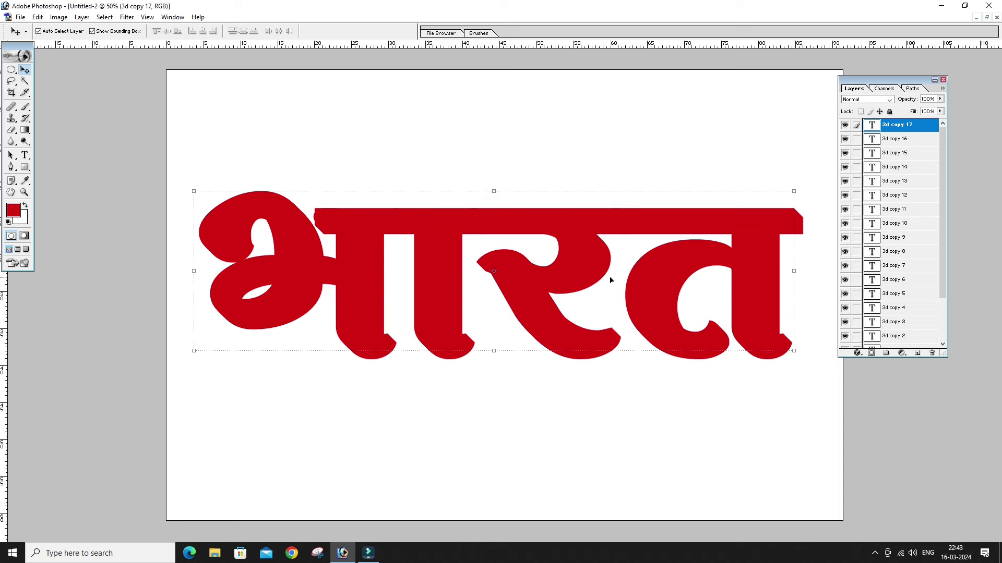
{"action": "key", "text": "ctrl+shift+alt+t"}
{"action": "key", "text": "ctrl+shift+alt+t"}
{"action": "key", "text": "ctrl+shift+alt+t"}
{"action": "key", "text": "ctrl+shift+alt+t"}
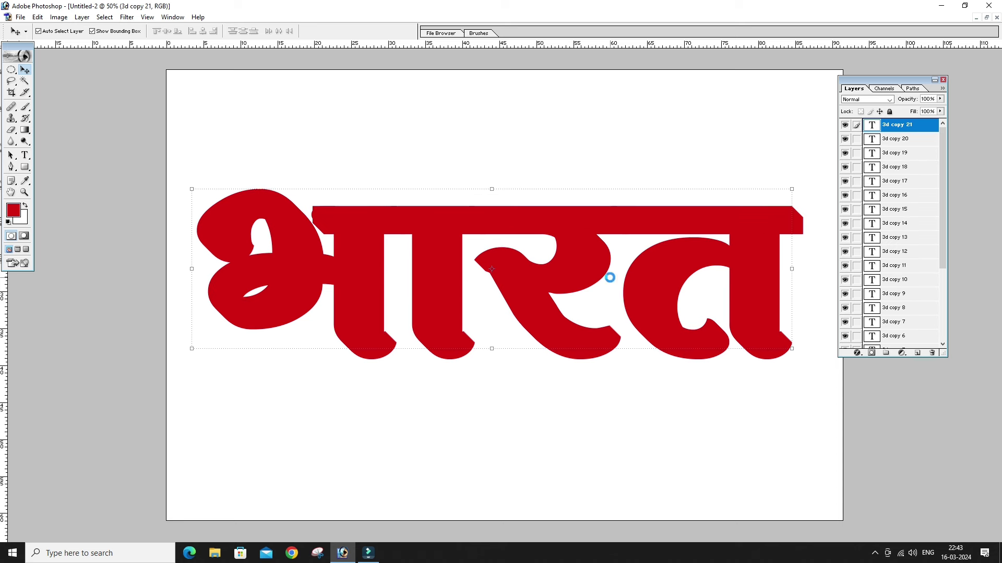
{"action": "key", "text": "ctrl+shift+alt+t"}
{"action": "key", "text": "ctrl+shift+alt+t"}
{"action": "key", "text": "ctrl+shift+alt+t"}
{"action": "key", "text": "ctrl+shift+alt+t"}
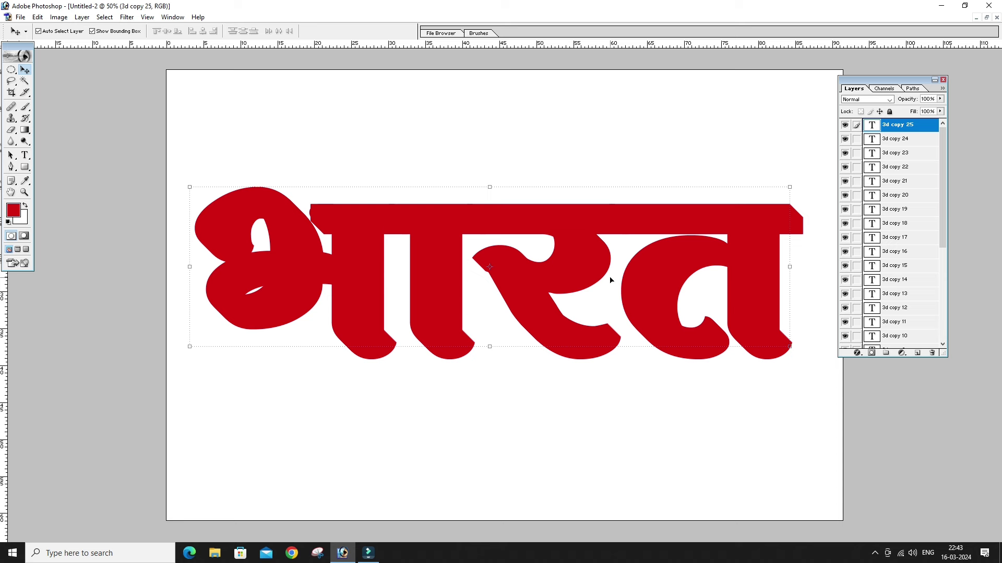
{"action": "key", "text": "ctrl+shift+alt+t"}
{"action": "key", "text": "ctrl+shift+alt+t"}
{"action": "key", "text": "ctrl+shift+alt+t"}
{"action": "key", "text": "ctrl+shift+alt+t"}
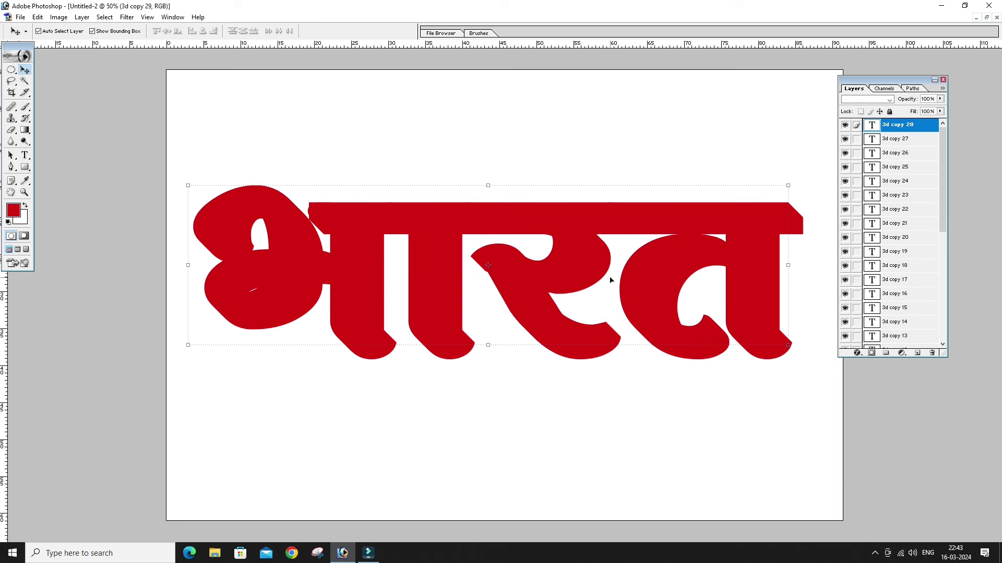
{"action": "key", "text": "ctrl+shift+alt+t"}
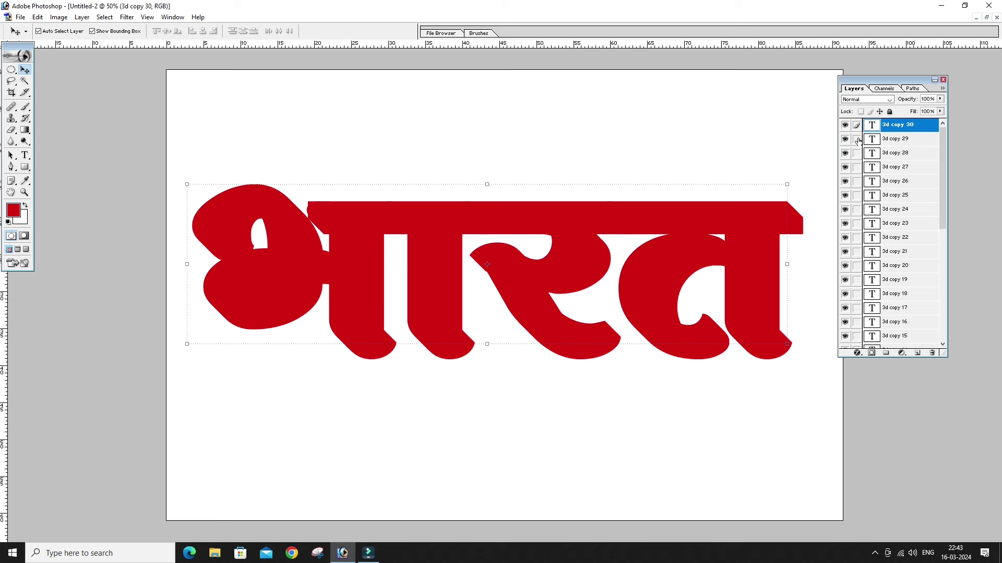
- Link all the 3d copy layers together in the Layers panel
{"action": "left_click_drag", "start_coordinate": [857, 140], "coordinate": [863, 329]}
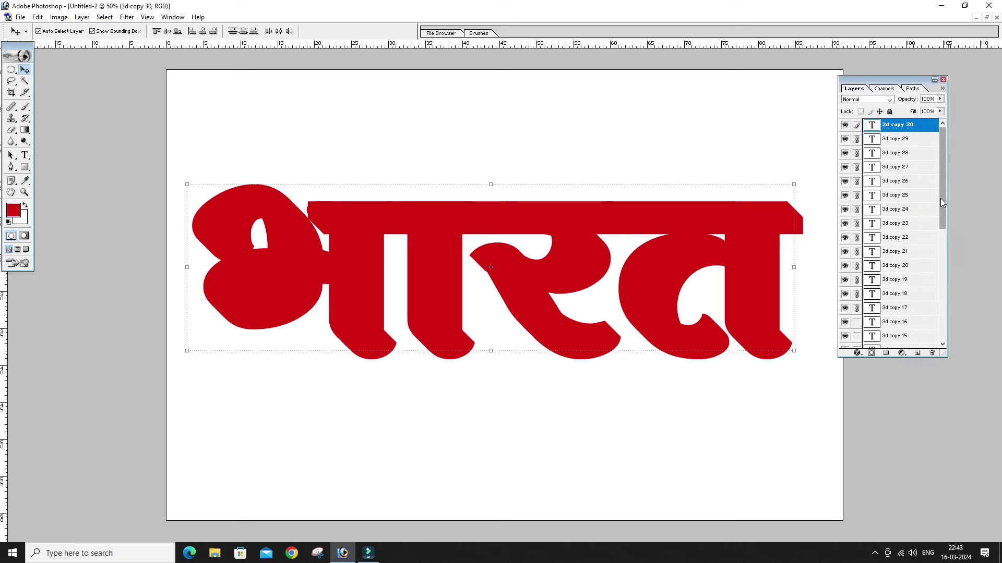
{"action": "scroll", "coordinate": [949, 201], "scroll_direction": "down", "scroll_amount": 3}
{"action": "left_click_drag", "start_coordinate": [856, 183], "coordinate": [857, 354]}
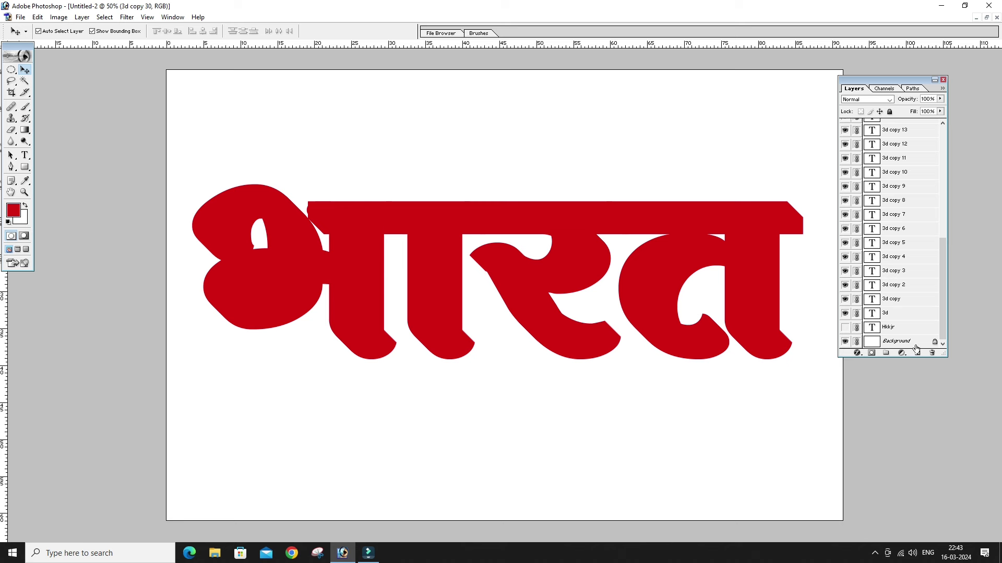
- Unlink Background and Hkkjr from the copies and open layer styles for '3d copy 30'
{"action": "left_click", "coordinate": [858, 343]}
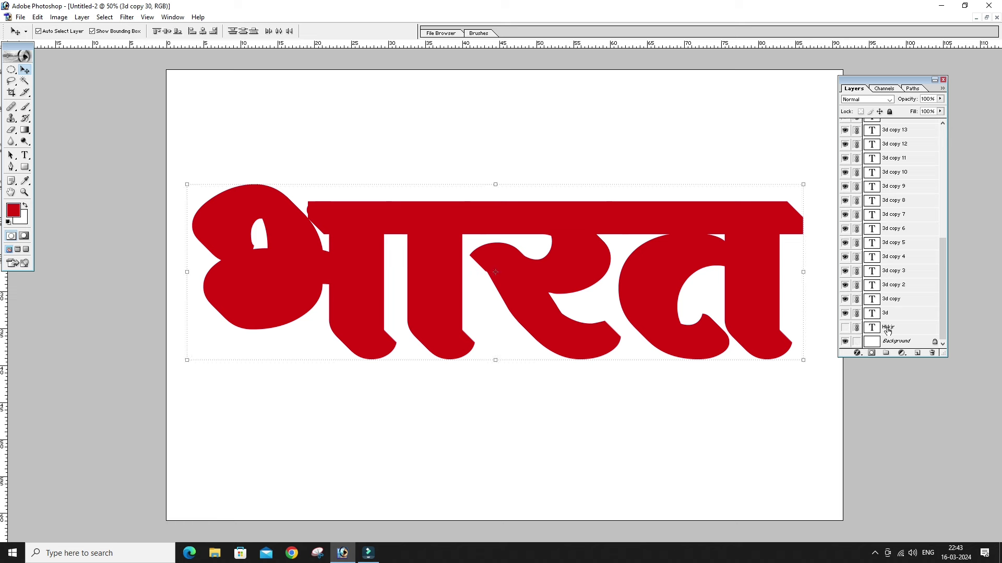
{"action": "left_click", "coordinate": [856, 329]}
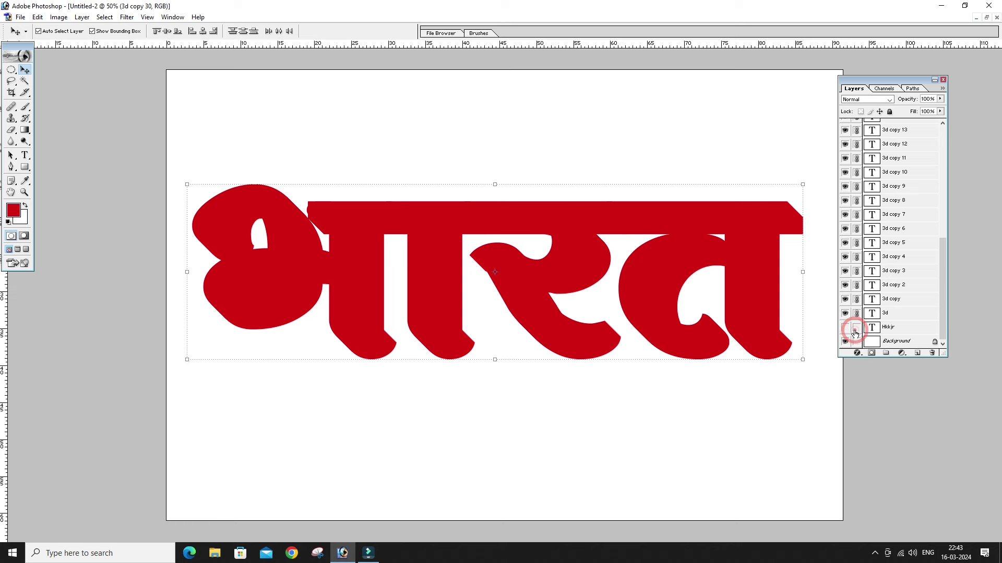
{"action": "left_click_drag", "start_coordinate": [940, 295], "coordinate": [928, 150]}
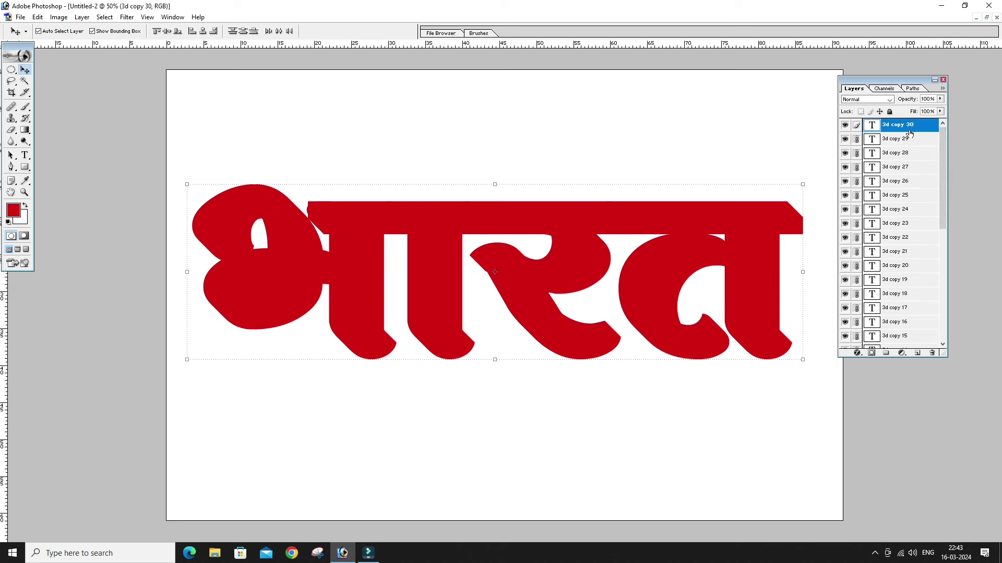
{"action": "left_click", "coordinate": [857, 353]}
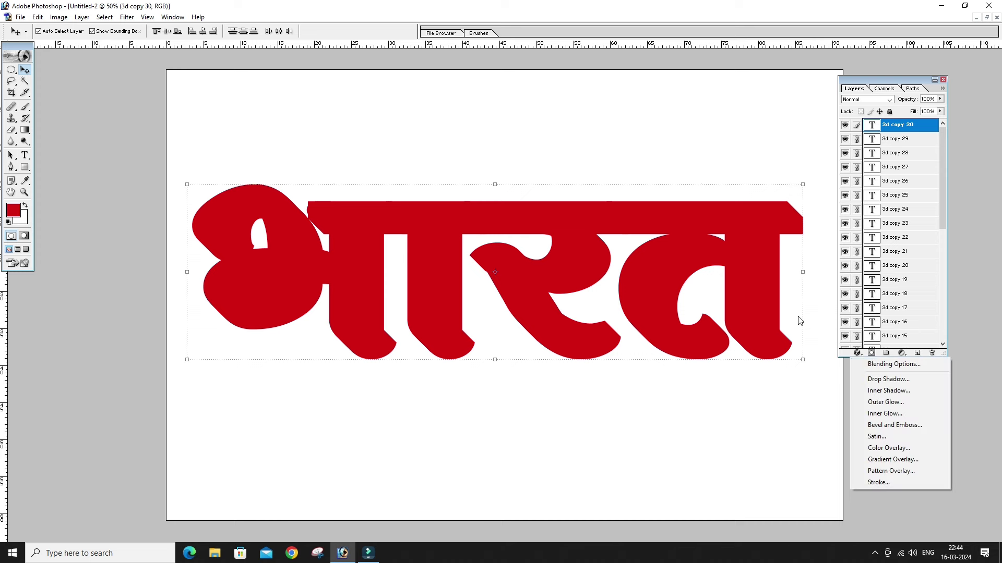
- Add a yellow FFF200 Color Overlay (Y 100) to the top '3d copy 30' layer
{"action": "left_click", "coordinate": [884, 447]}
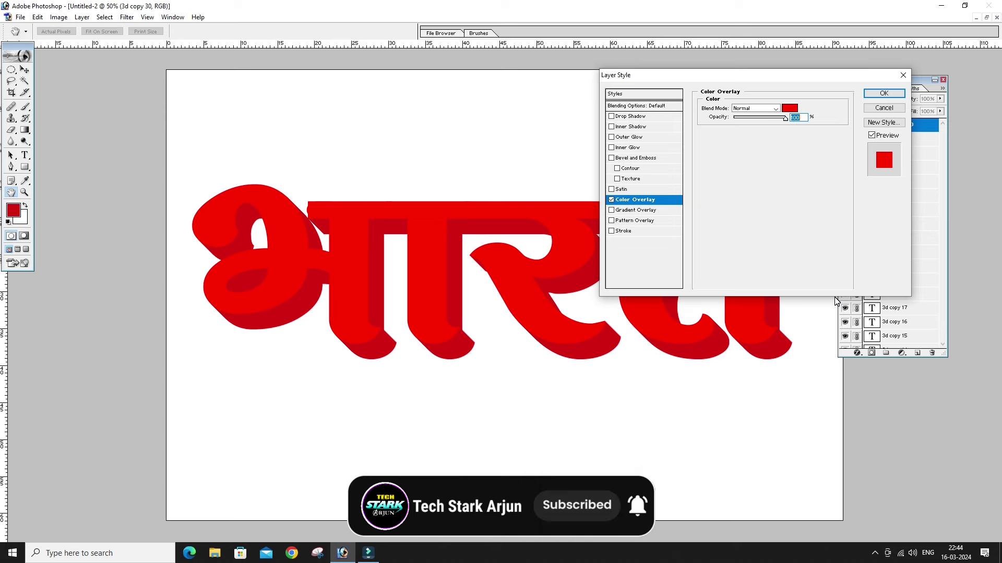
{"action": "left_click", "coordinate": [790, 108]}
{"action": "left_click", "coordinate": [578, 85]}
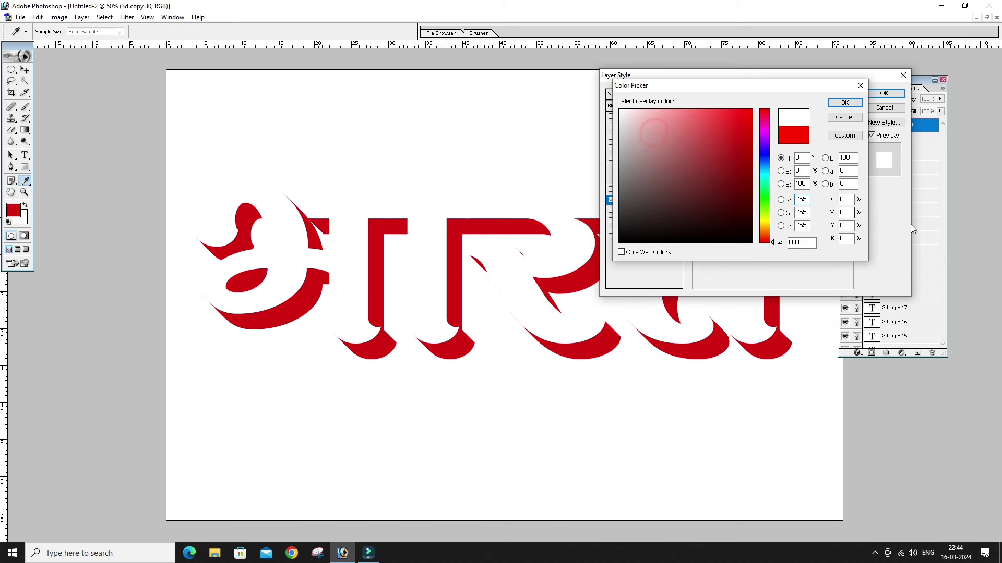
{"action": "left_click", "coordinate": [847, 225]}
{"action": "left_click", "coordinate": [847, 226]}
{"action": "type", "text": "100"}
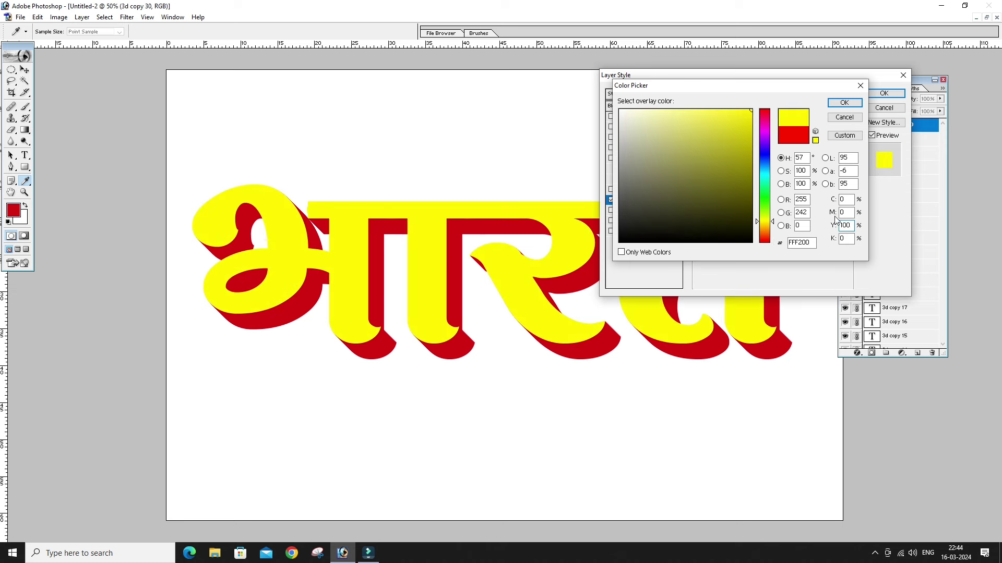
{"action": "left_click", "coordinate": [844, 103]}
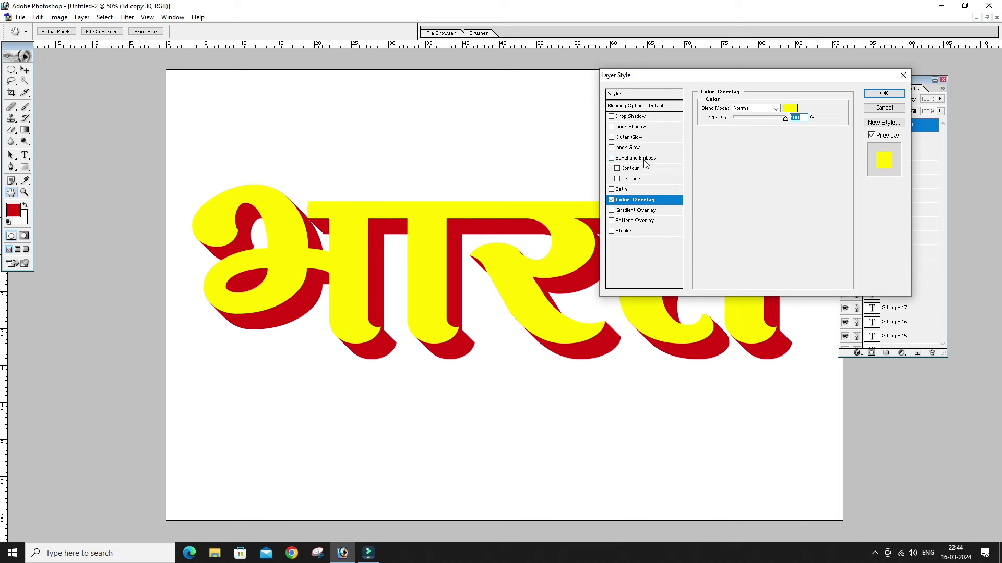
- Add Bevel and Emboss with Depth 421, Size 27, Angle -76 and Altitude 67
{"action": "left_click", "coordinate": [655, 161]}
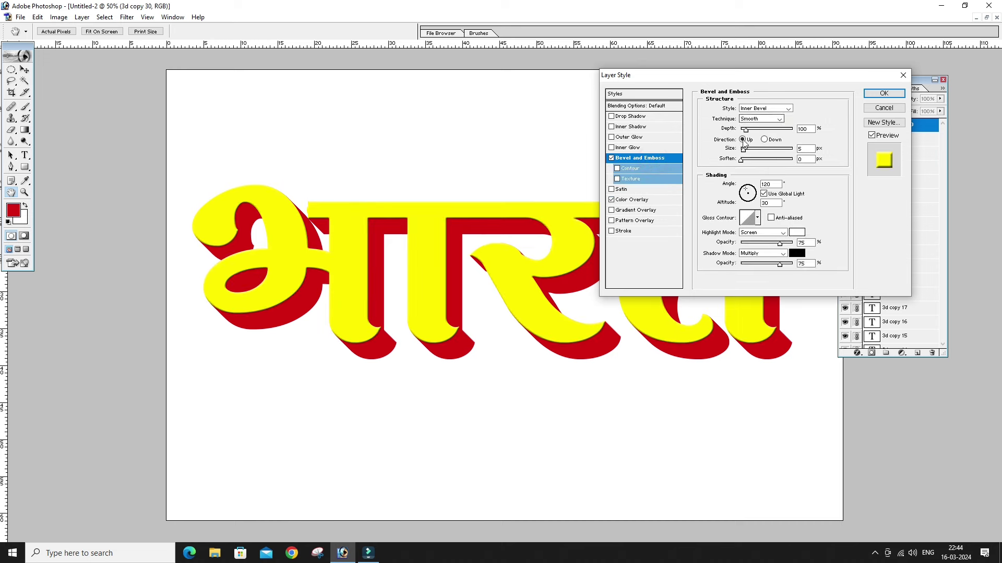
{"action": "left_click_drag", "start_coordinate": [749, 133], "coordinate": [764, 137]}
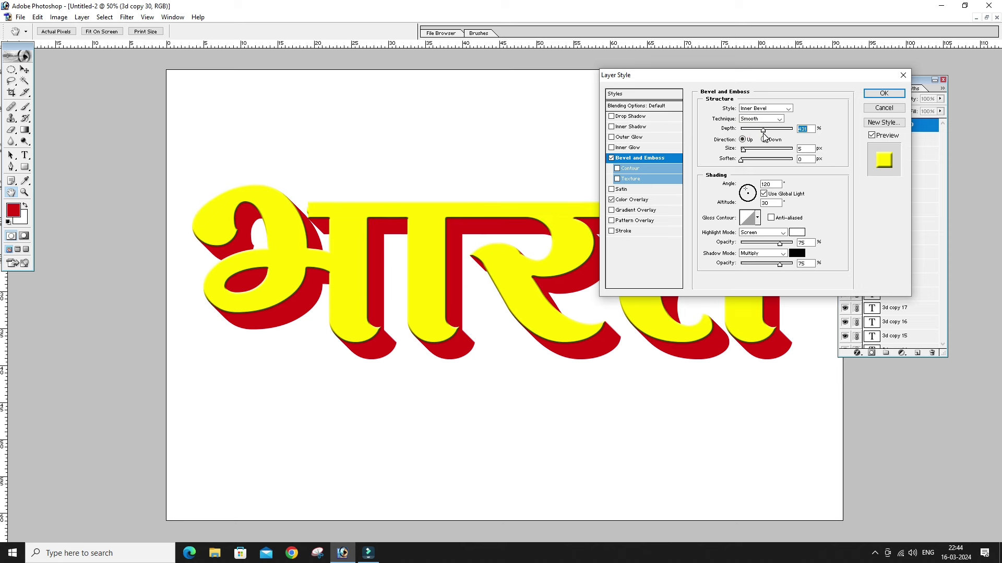
{"action": "left_click_drag", "start_coordinate": [764, 137], "coordinate": [763, 137]}
{"action": "left_click_drag", "start_coordinate": [743, 150], "coordinate": [750, 151]}
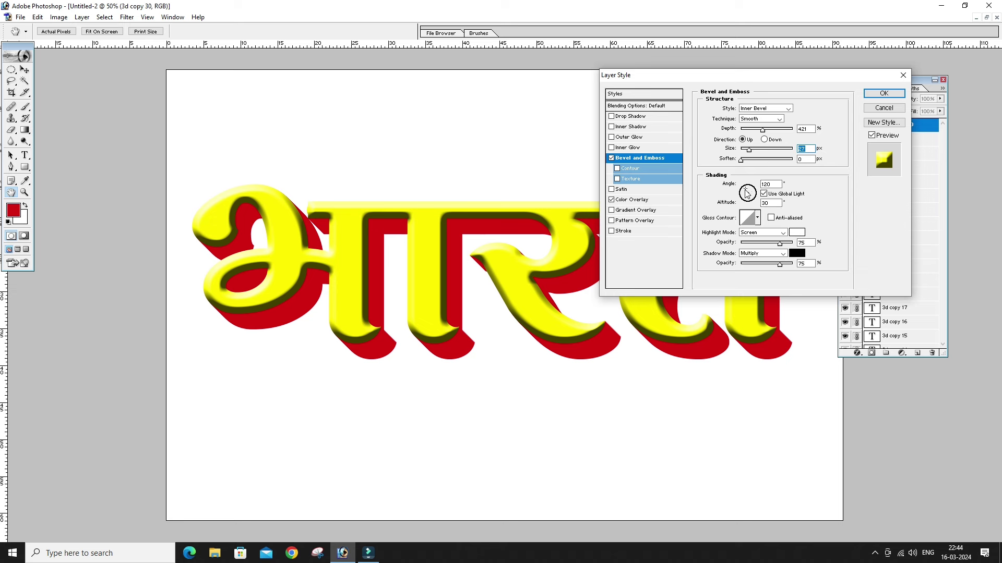
{"action": "left_click_drag", "start_coordinate": [746, 193], "coordinate": [749, 199]}
{"action": "left_click", "coordinate": [750, 199]}
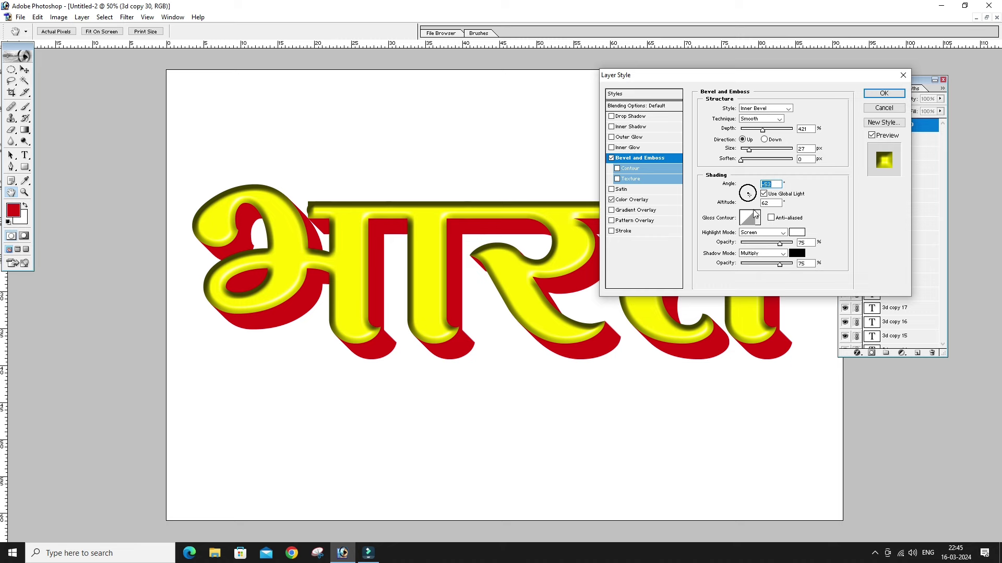
{"action": "left_click_drag", "start_coordinate": [750, 198], "coordinate": [751, 199]}
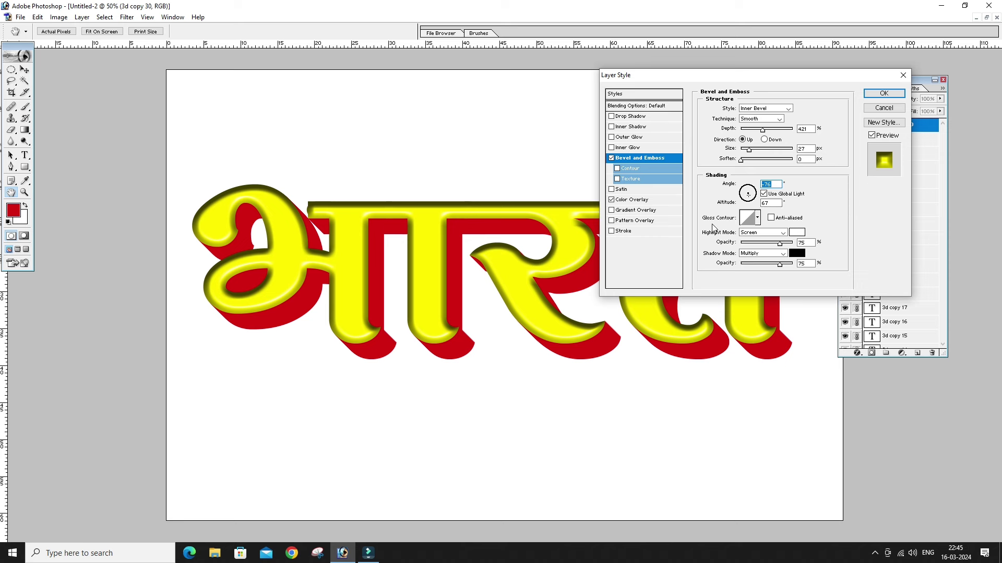
- Give the bevel a ring gloss contour and Normal highlight and shadow modes
{"action": "left_click", "coordinate": [757, 218]}
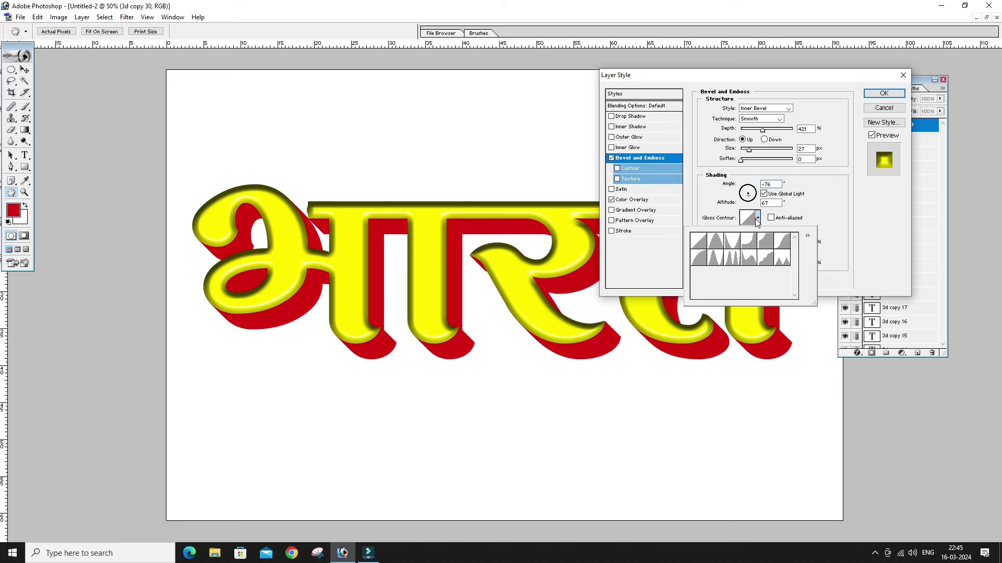
{"action": "left_click", "coordinate": [752, 263]}
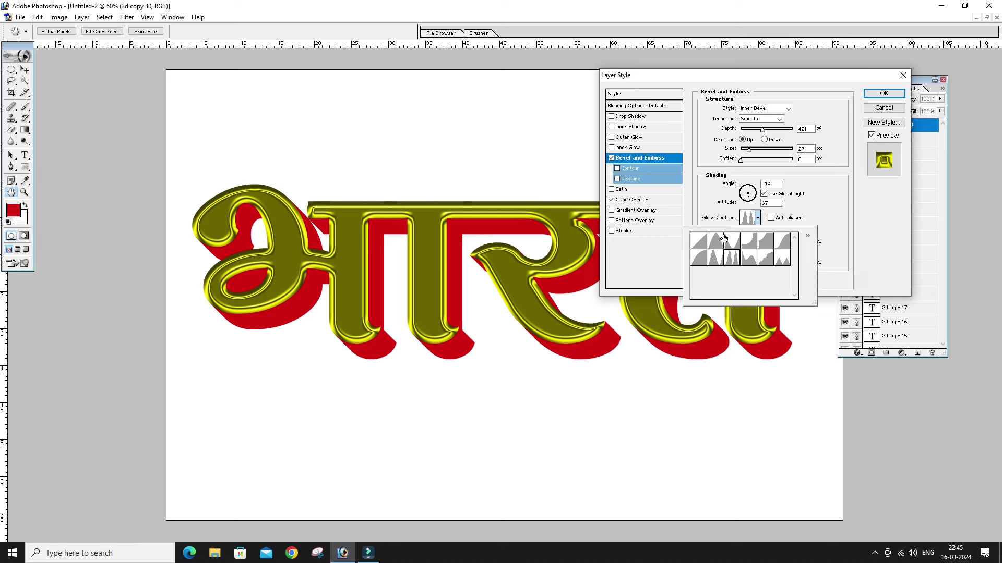
{"action": "left_click", "coordinate": [868, 220]}
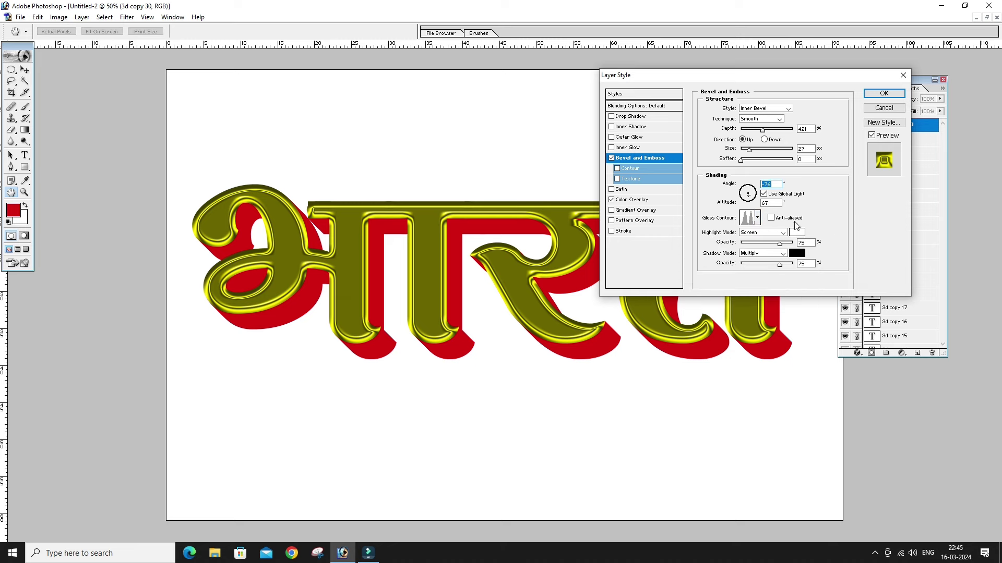
{"action": "left_click", "coordinate": [782, 233]}
{"action": "left_click", "coordinate": [763, 241]}
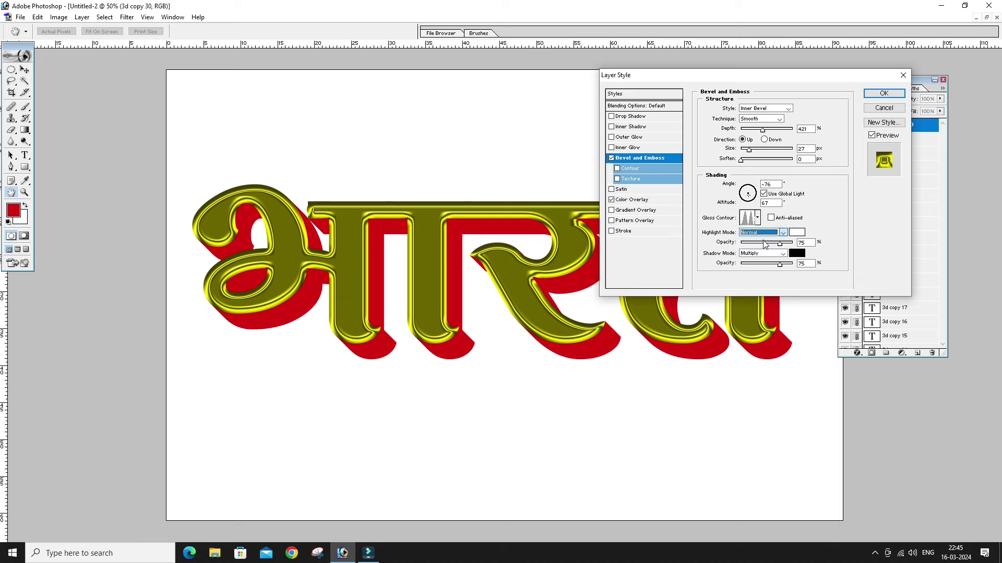
{"action": "left_click", "coordinate": [783, 254]}
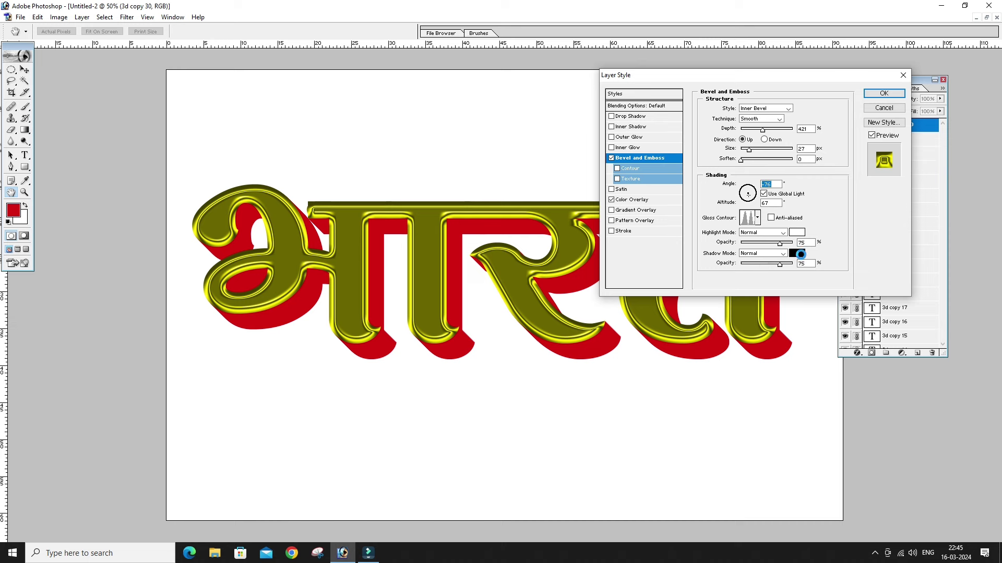
- Set the bevel's shadow colour to orange FF6600 and widen the bevel Size to 38 px
{"action": "left_click", "coordinate": [798, 254]}
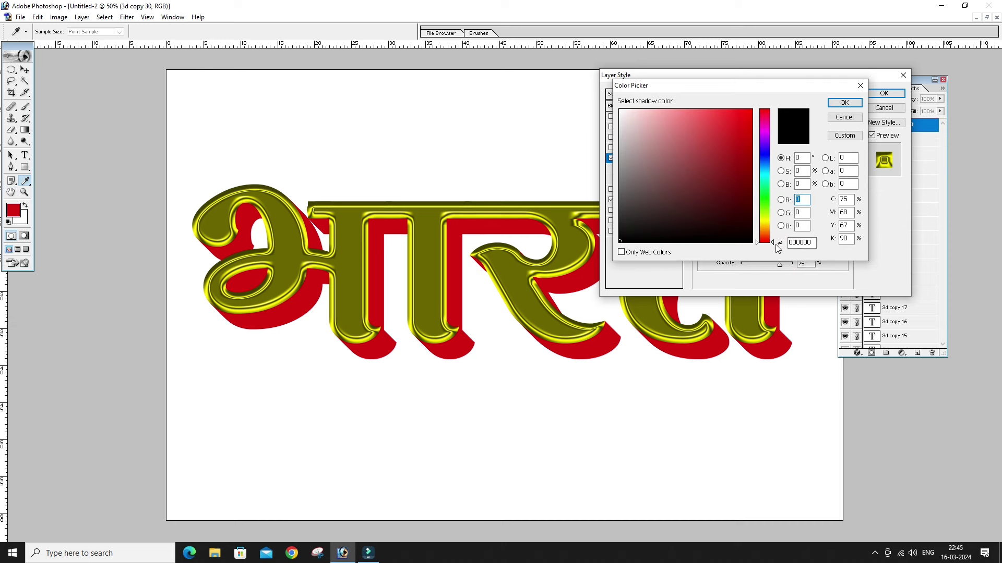
{"action": "mouse_move", "coordinate": [771, 244]}
{"action": "left_mouse_down"}
{"action": "mouse_move", "coordinate": [774, 226]}
{"action": "mouse_move", "coordinate": [775, 237]}
{"action": "left_mouse_up"}
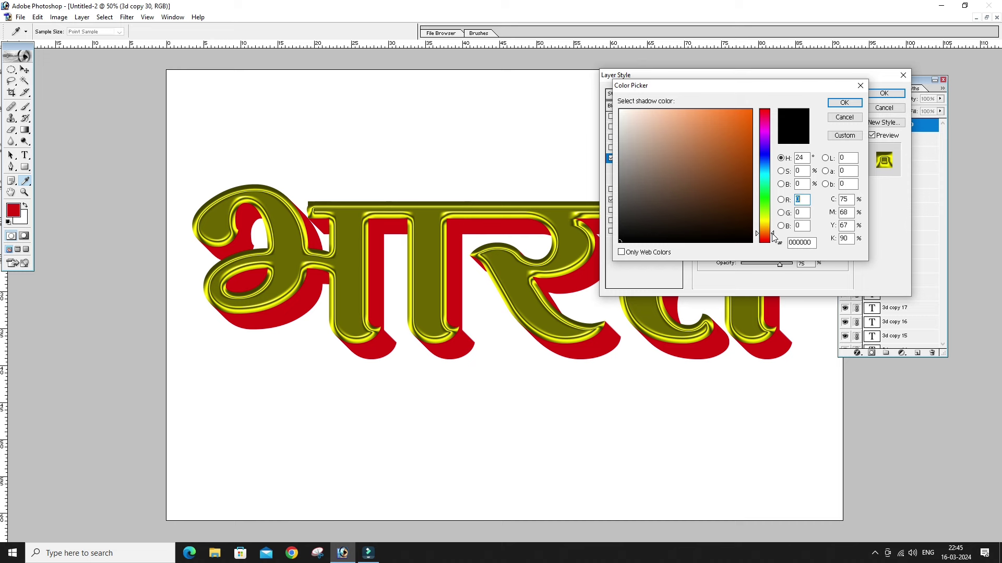
{"action": "left_click_drag", "start_coordinate": [748, 119], "coordinate": [766, 92]}
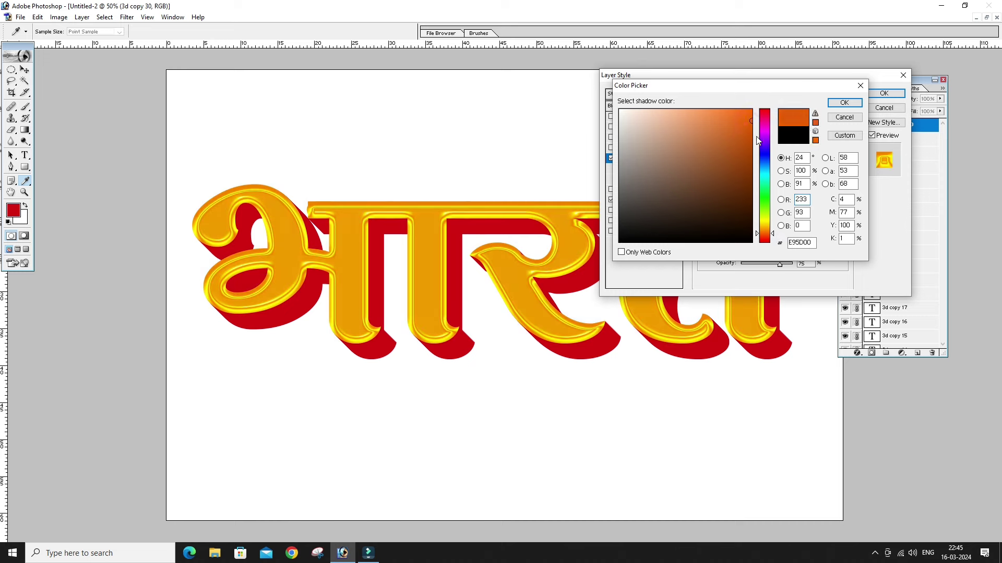
{"action": "left_click_drag", "start_coordinate": [731, 109], "coordinate": [782, 87]}
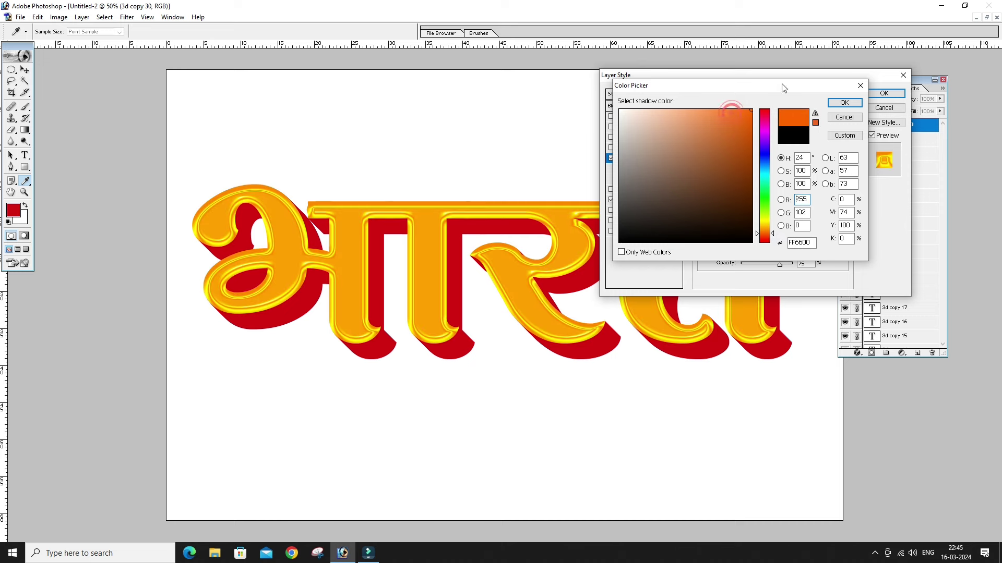
{"action": "left_click", "coordinate": [835, 104]}
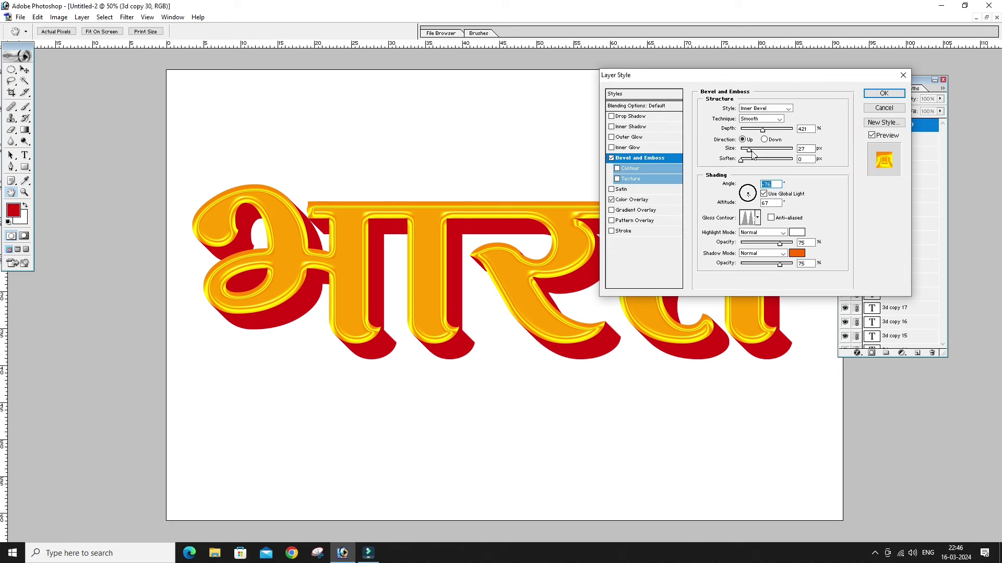
{"action": "left_click_drag", "start_coordinate": [749, 150], "coordinate": [752, 150]}
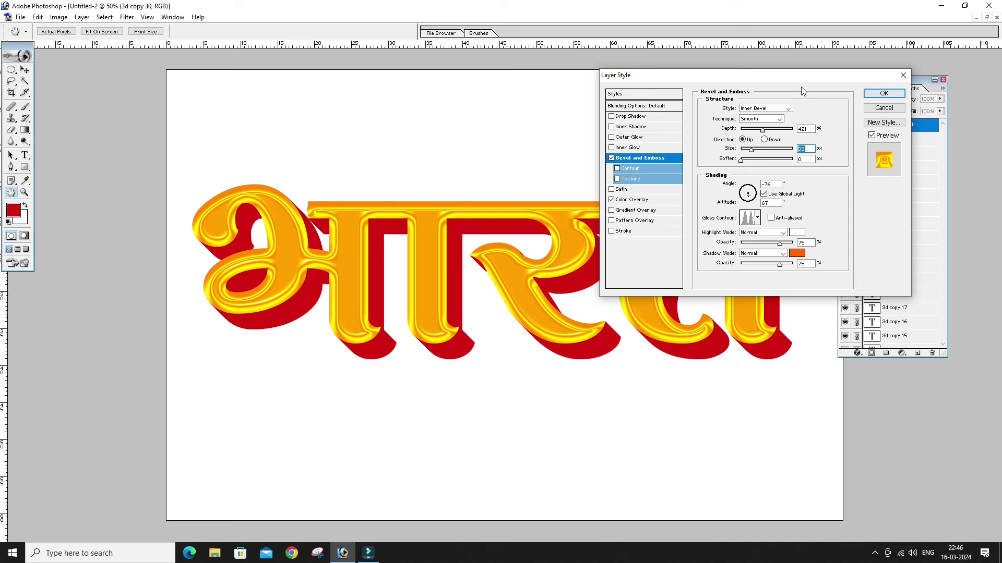
{"action": "left_click_drag", "start_coordinate": [829, 75], "coordinate": [751, 70]}
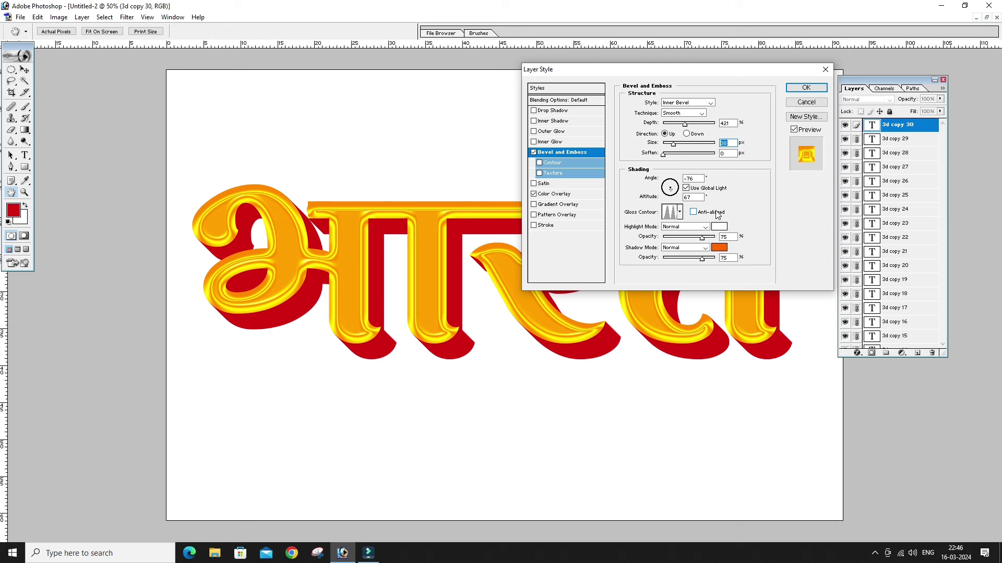
- Apply the bevel and paste the top layer's style onto all linked extrusion layers
{"action": "left_click", "coordinate": [804, 87]}
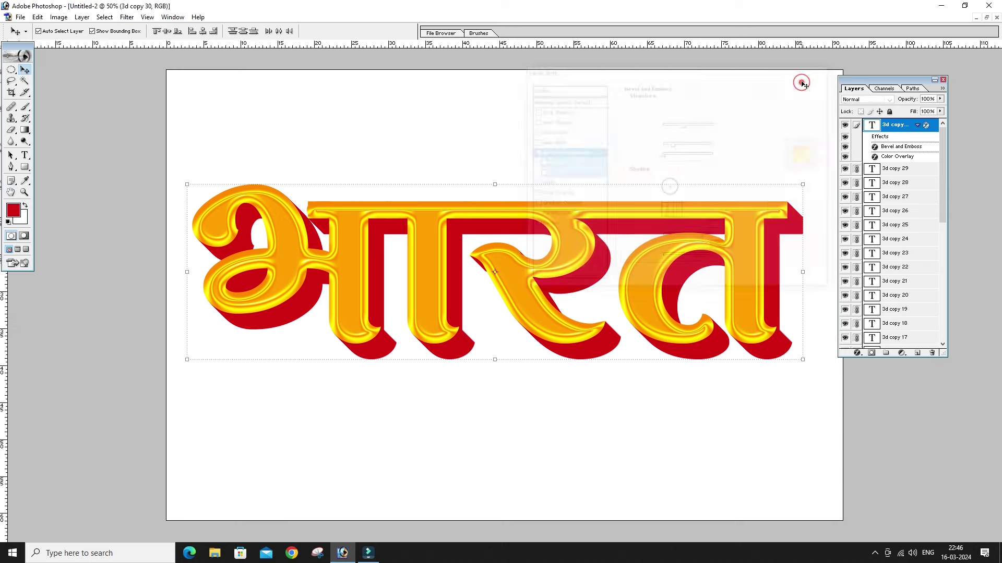
{"action": "right_click", "coordinate": [891, 127]}
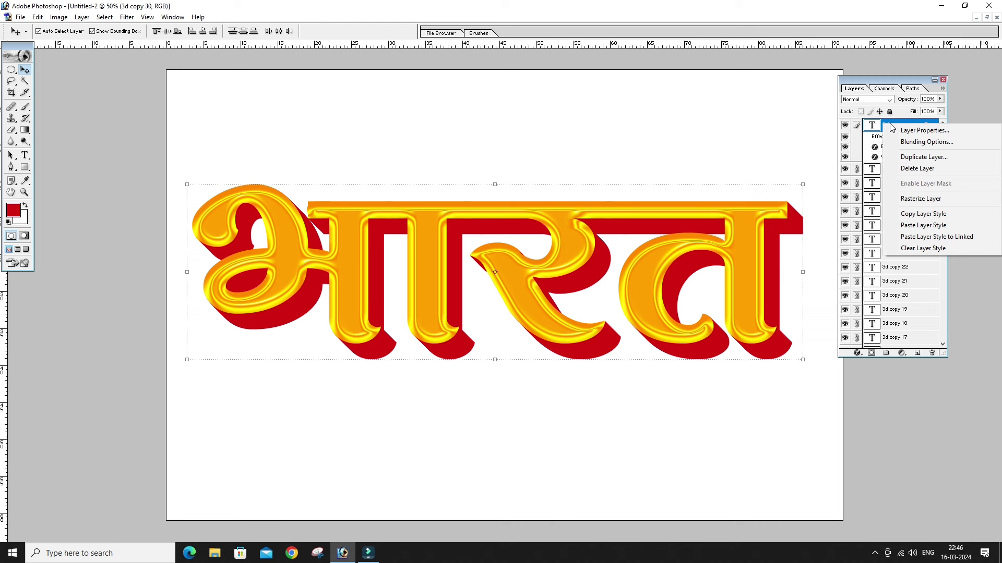
{"action": "right_click", "coordinate": [887, 125]}
{"action": "key", "text": "Escape"}
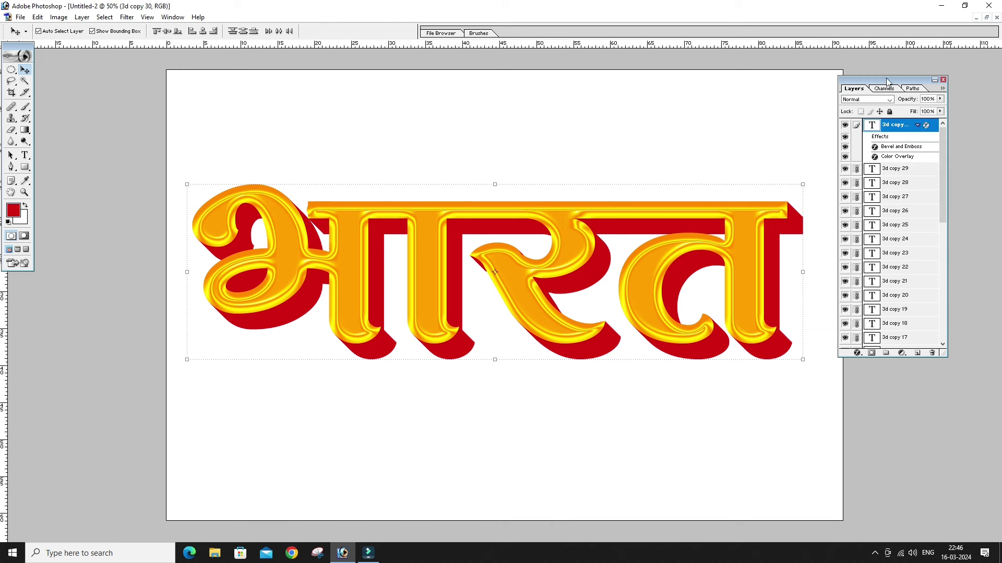
{"action": "right_click", "coordinate": [897, 130]}
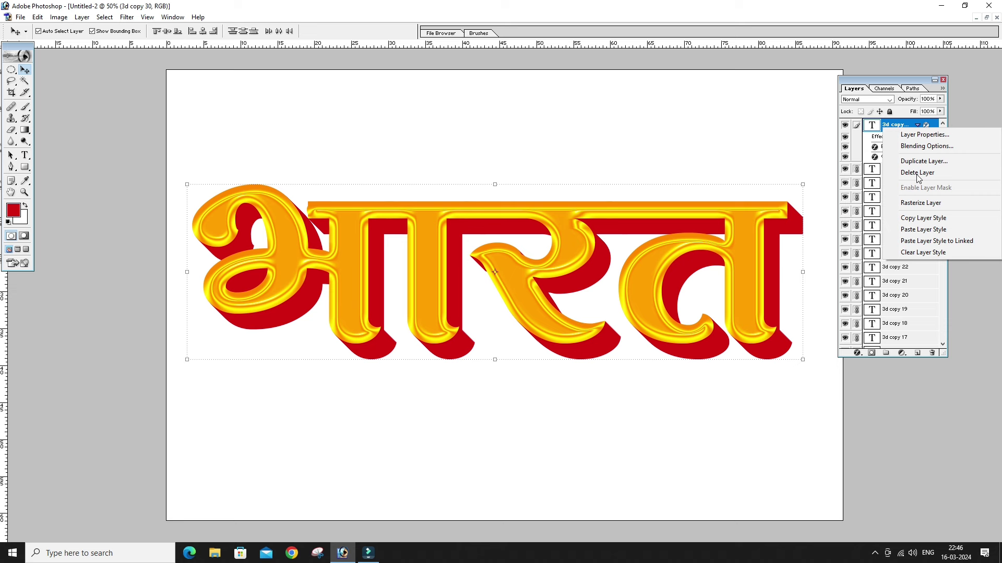
{"action": "left_click", "coordinate": [912, 220]}
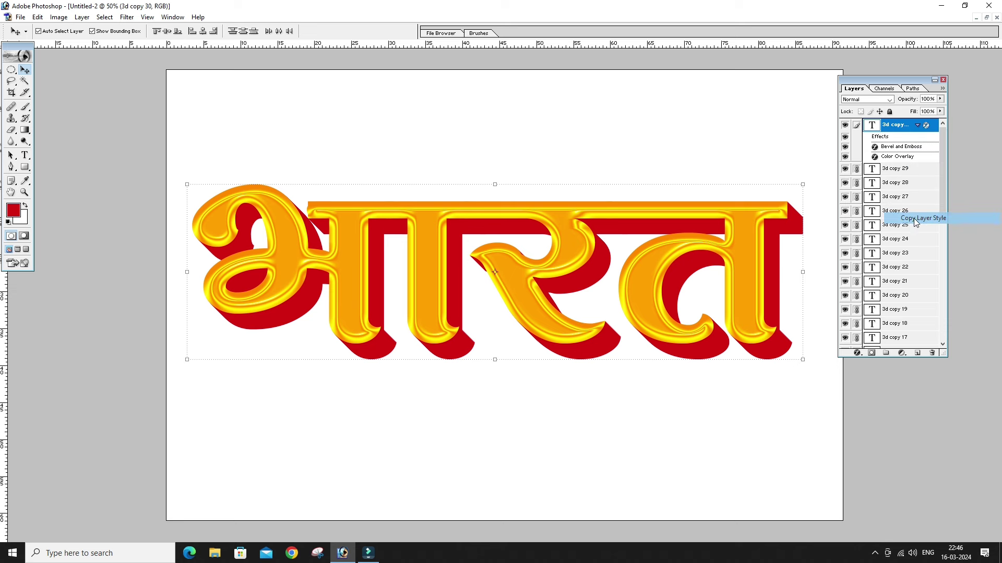
{"action": "right_click", "coordinate": [892, 128]}
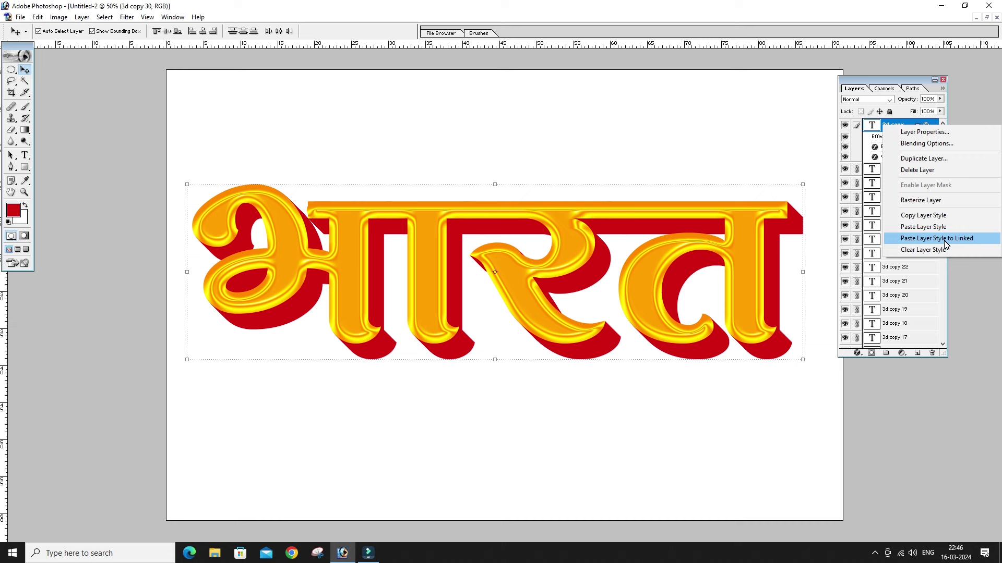
{"action": "left_click", "coordinate": [946, 245]}
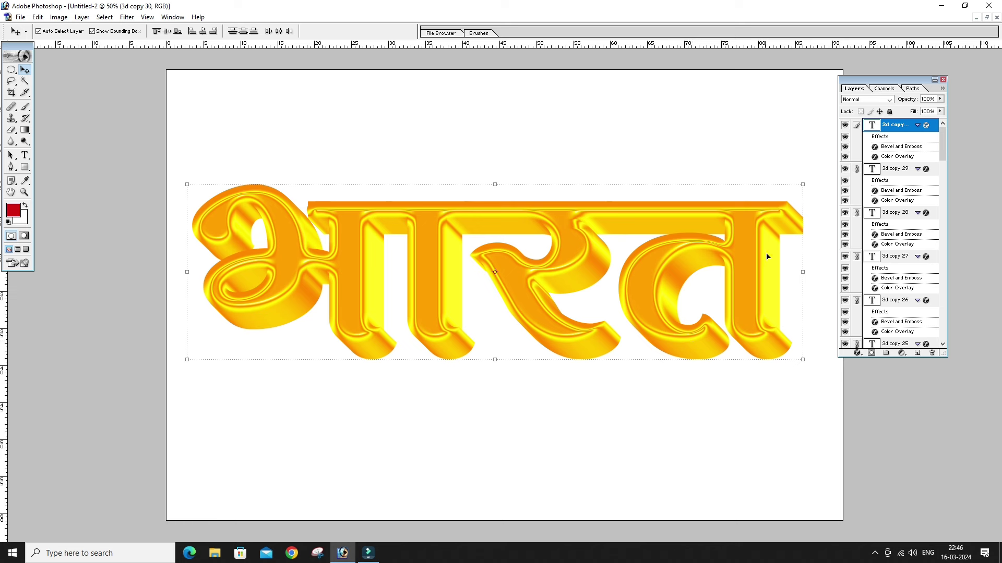
- Test Bevel and Emboss lighting angles around 32° on the gold layer, then cancel
{"action": "left_click", "coordinate": [857, 353]}
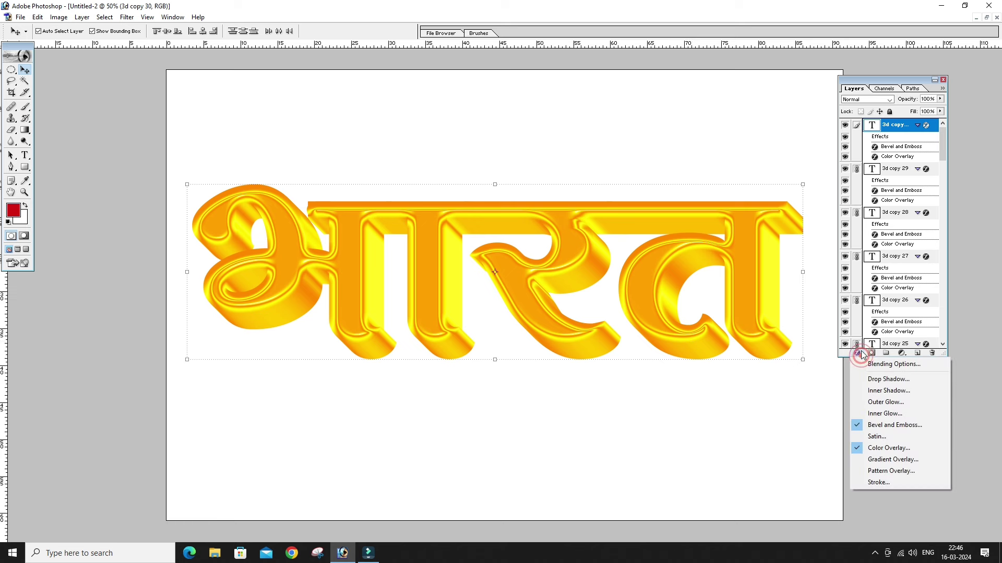
{"action": "left_click", "coordinate": [895, 125]}
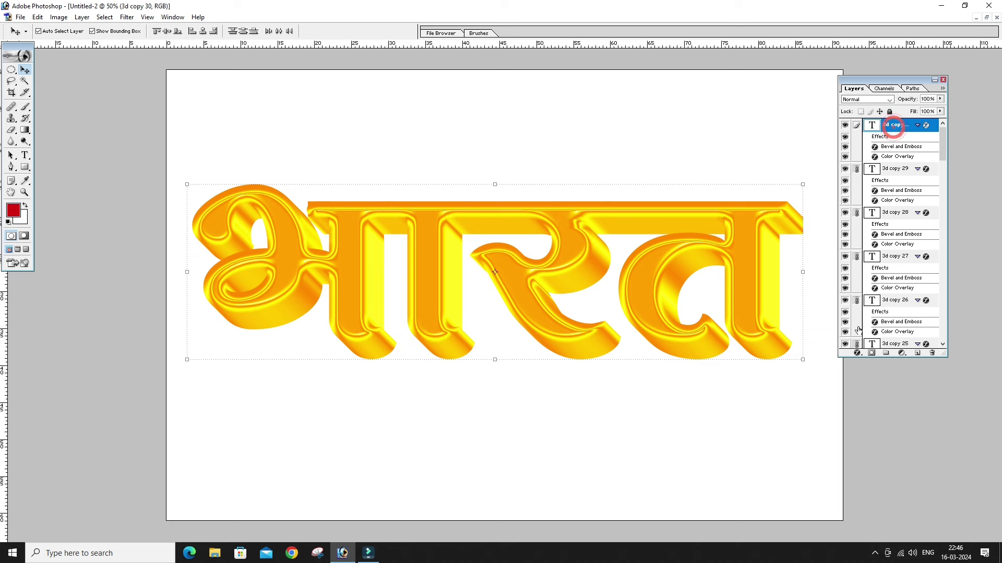
{"action": "left_click", "coordinate": [857, 353]}
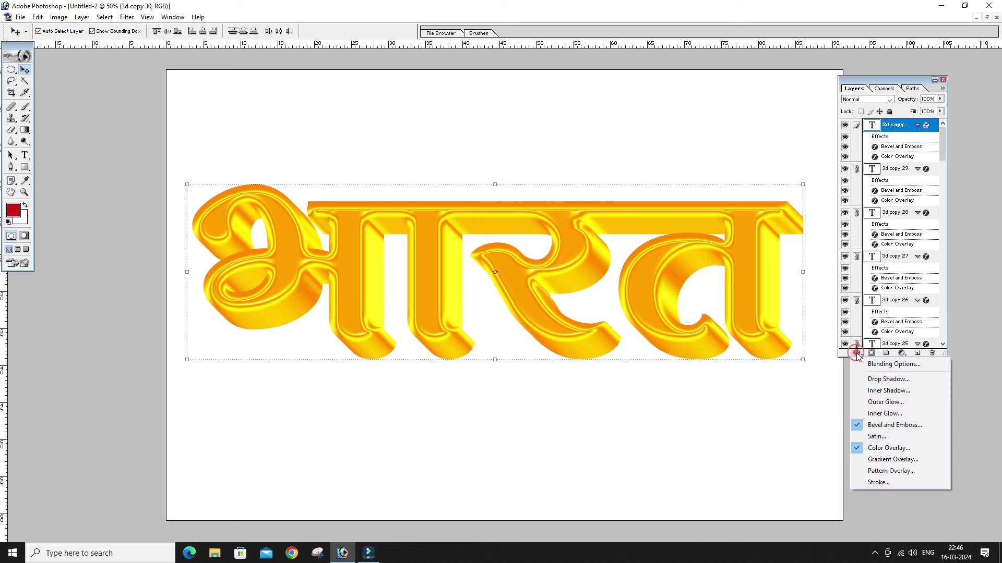
{"action": "left_click", "coordinate": [888, 425]}
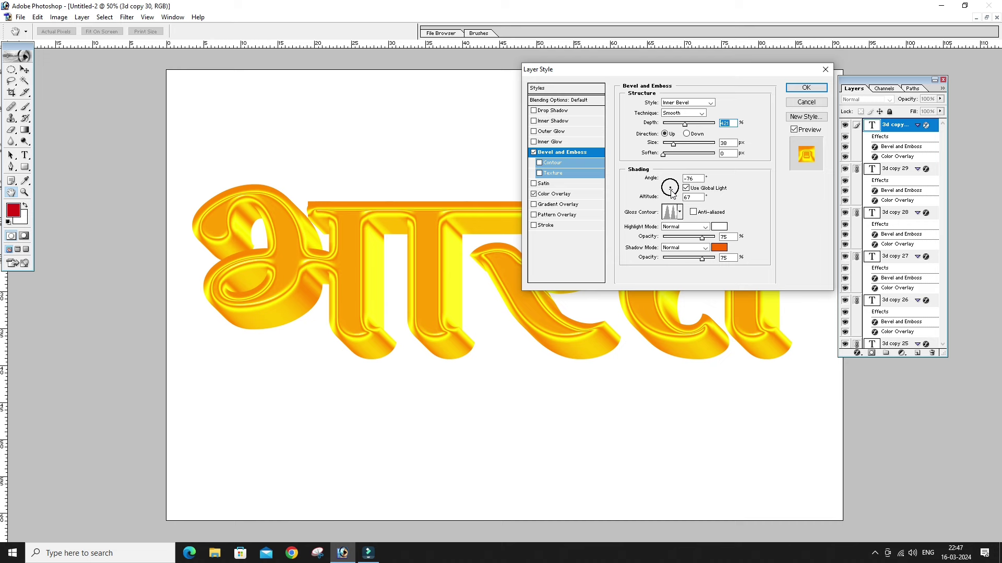
{"action": "left_click_drag", "start_coordinate": [672, 193], "coordinate": [667, 192]}
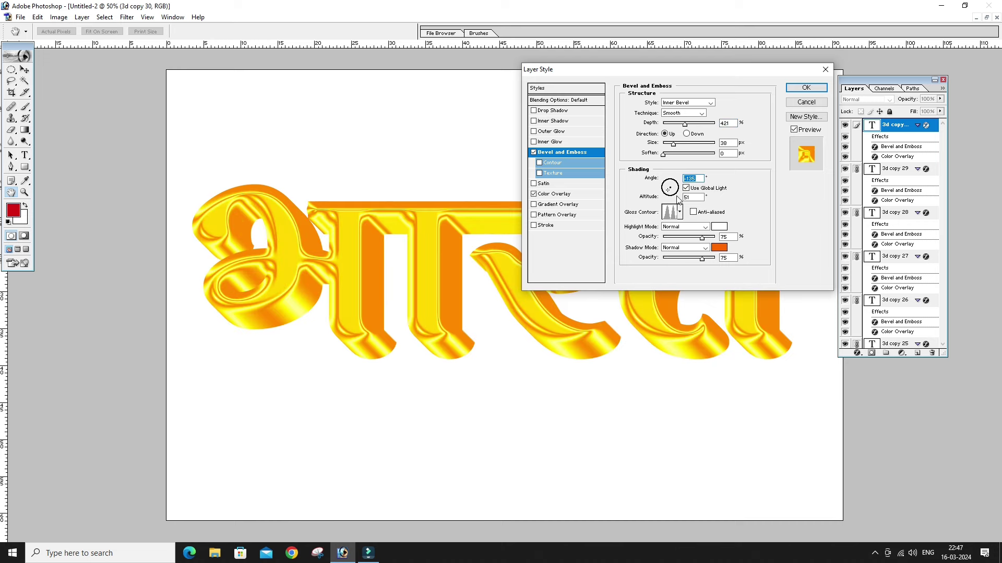
{"action": "left_click_drag", "start_coordinate": [668, 193], "coordinate": [672, 192]}
{"action": "left_click", "coordinate": [673, 191]}
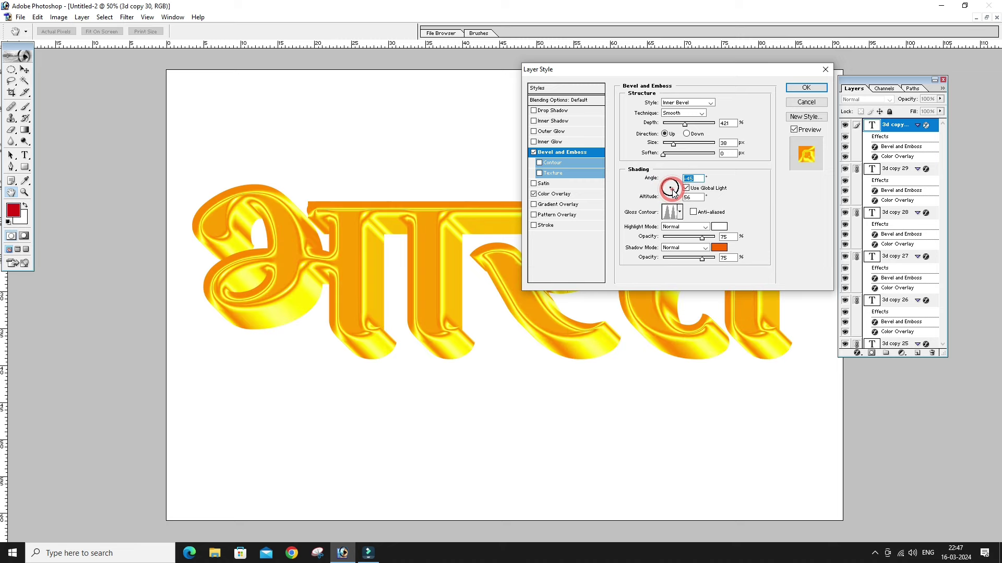
{"action": "left_click_drag", "start_coordinate": [672, 190], "coordinate": [673, 193]}
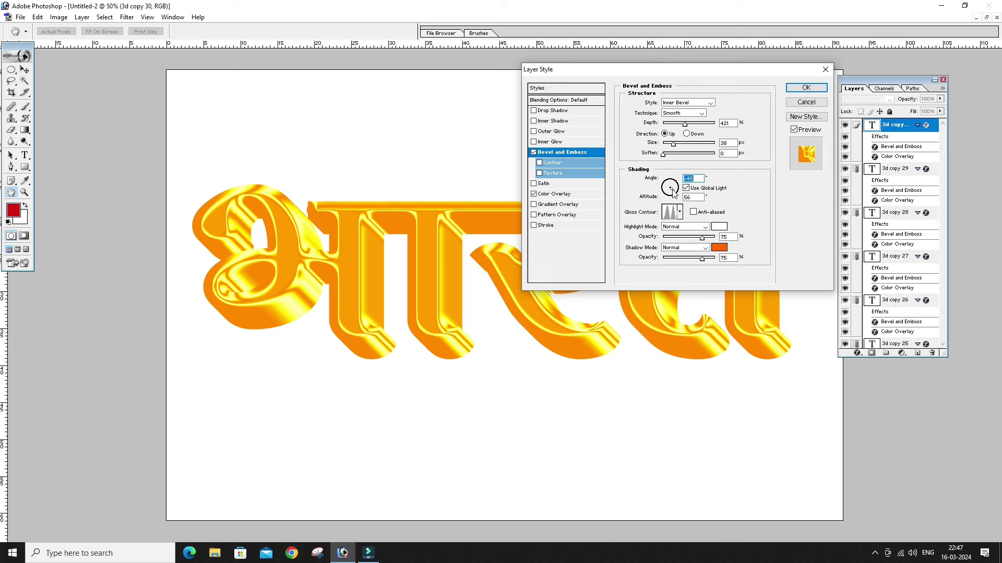
{"action": "left_click", "coordinate": [805, 103]}
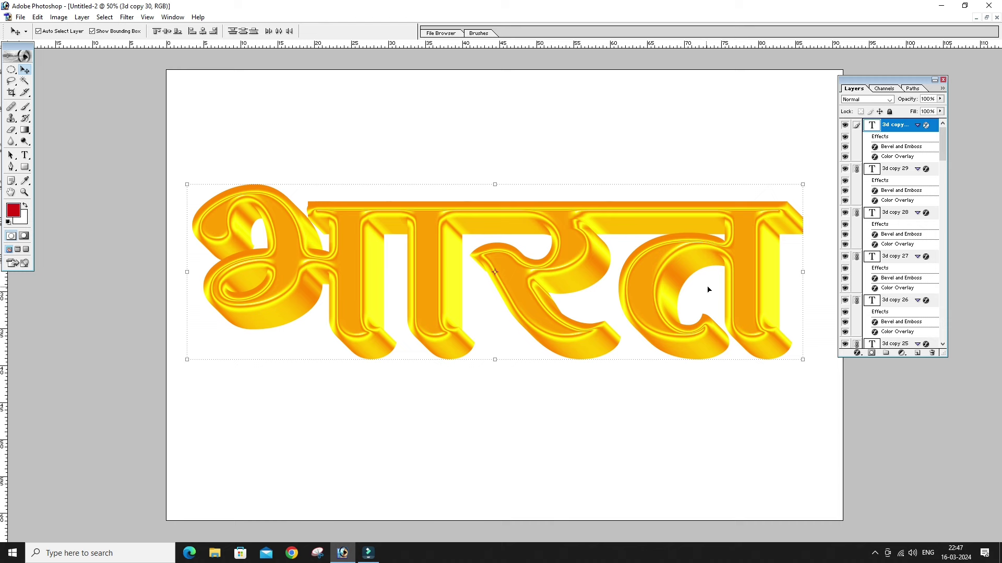
- Bring the Hkkjr red text layer to the top and nudge it up-left over the extrusion
{"action": "mouse_move", "coordinate": [940, 136]}
{"action": "left_mouse_down"}
{"action": "mouse_move", "coordinate": [925, 258]}
{"action": "mouse_move", "coordinate": [942, 323]}
{"action": "left_mouse_up"}
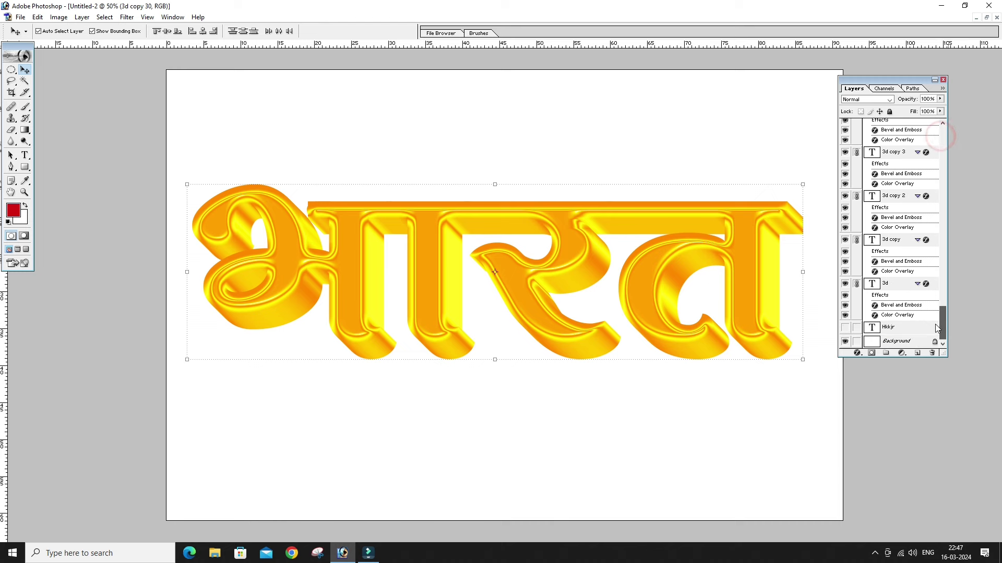
{"action": "left_click", "coordinate": [896, 333]}
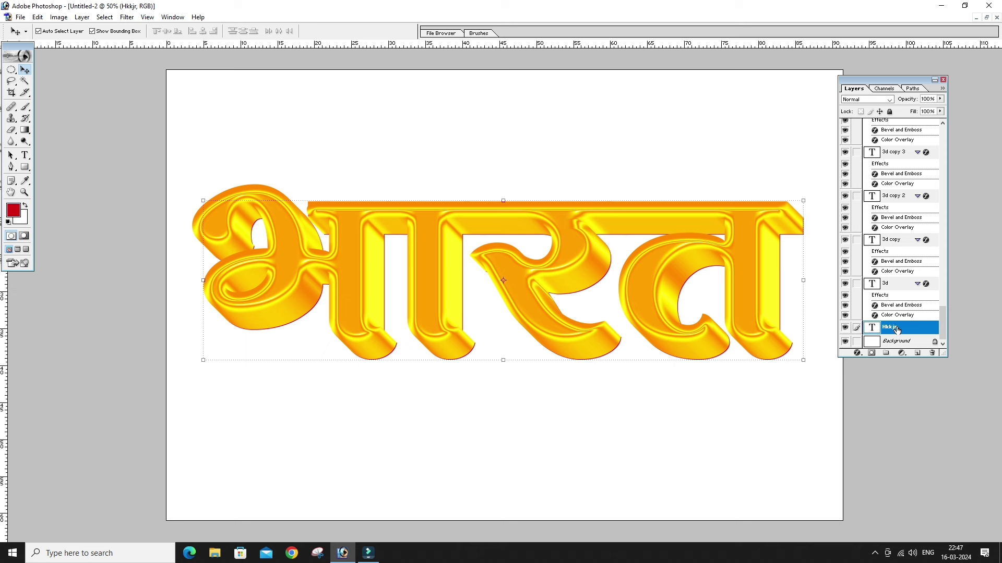
{"action": "left_click_drag", "start_coordinate": [896, 331], "coordinate": [895, 127]}
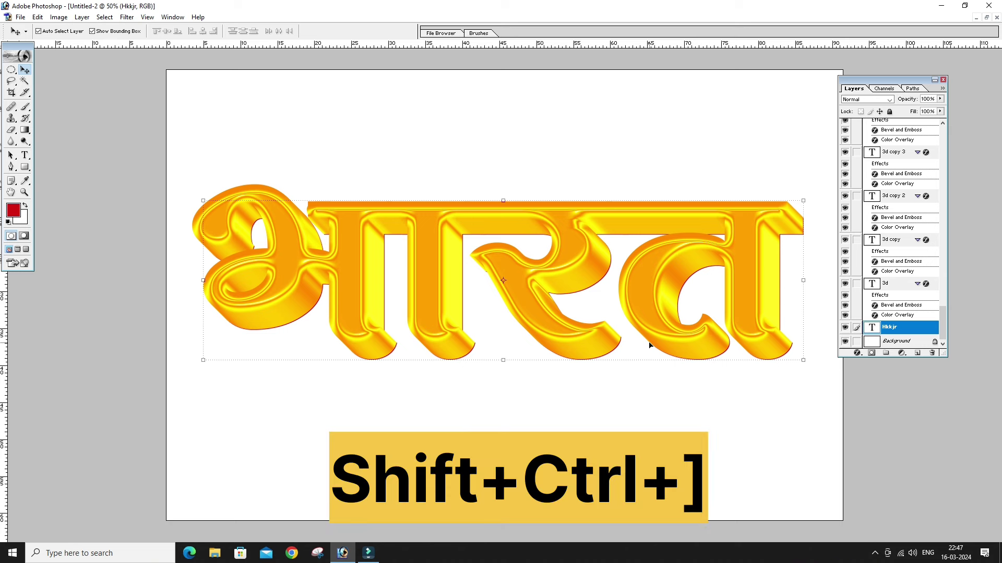
{"action": "key", "text": "ctrl+shift+bracketright"}
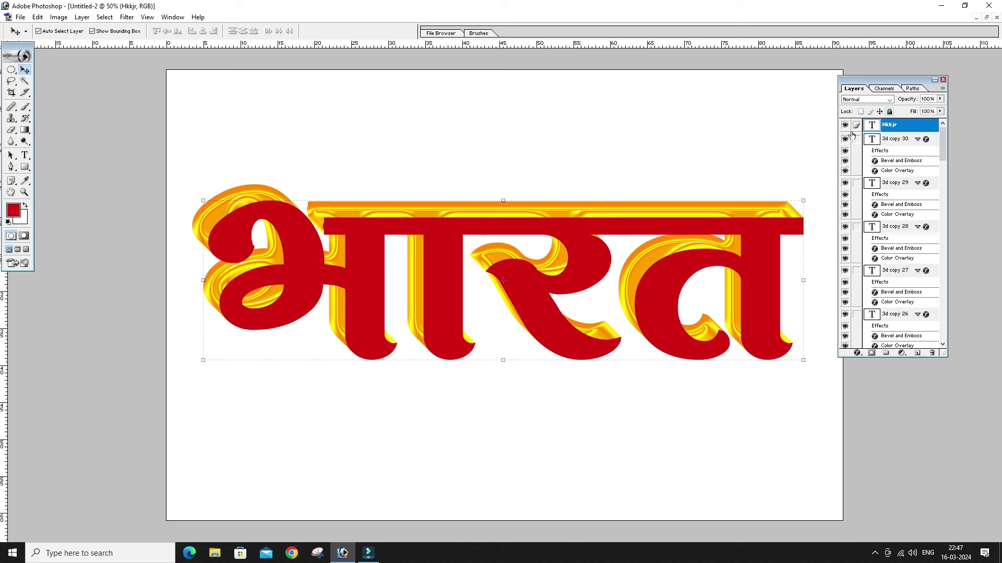
{"action": "left_click_drag", "start_coordinate": [757, 293], "coordinate": [739, 276]}
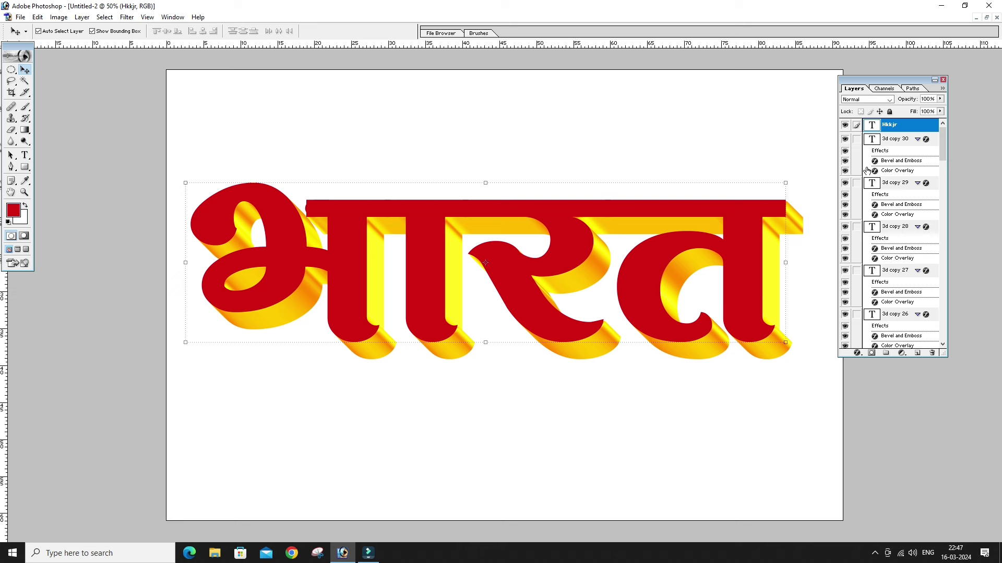
- Replace the Hkkjr text's Color Overlay with a Gradient Overlay
{"action": "left_click", "coordinate": [857, 353]}
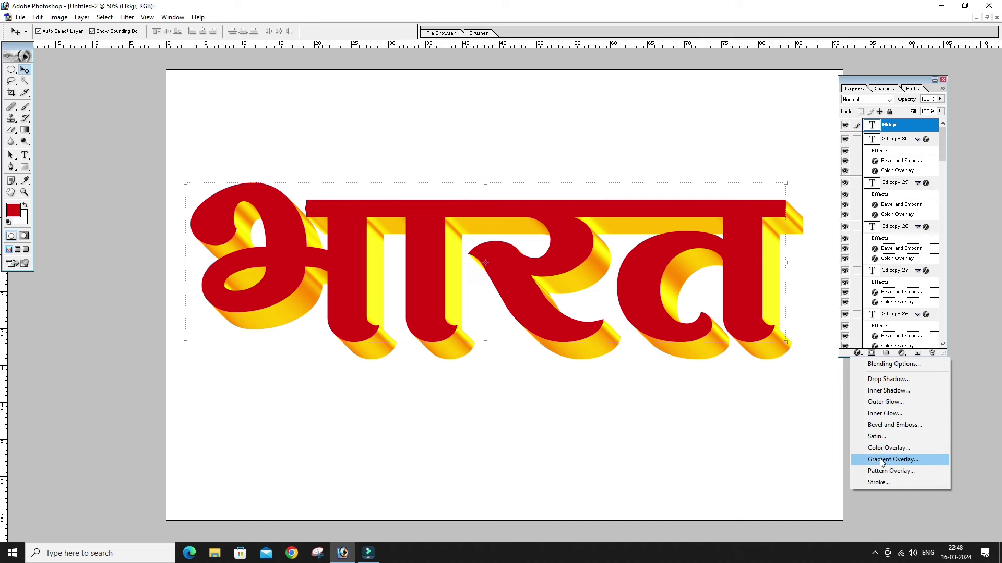
{"action": "left_click", "coordinate": [881, 446]}
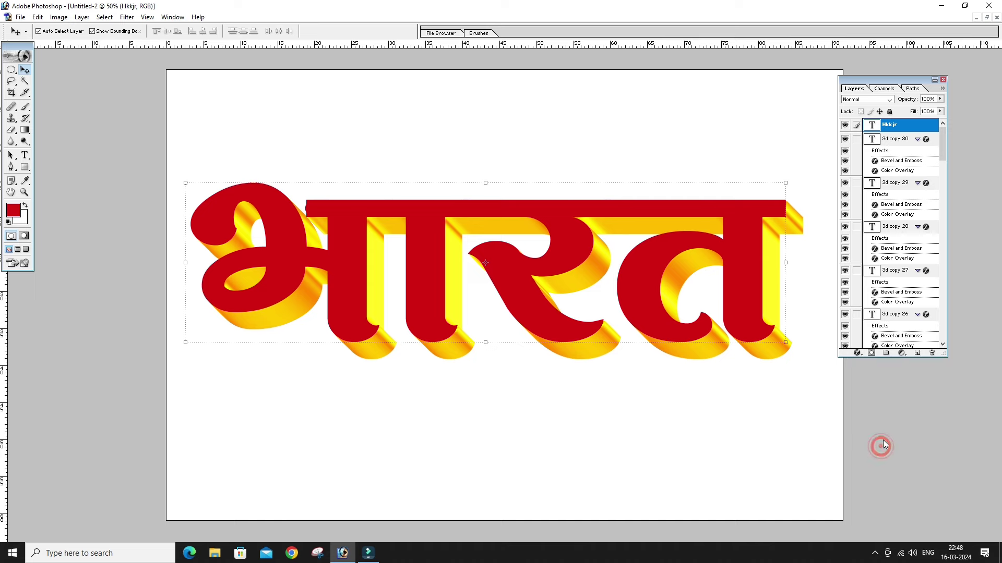
{"action": "key", "text": "F1"}
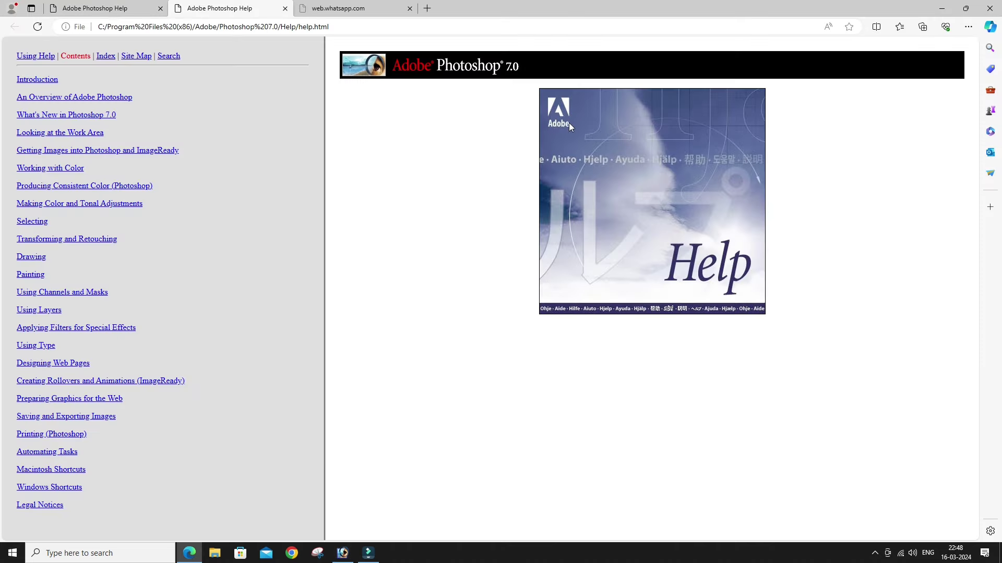
{"action": "left_click", "coordinate": [939, 9]}
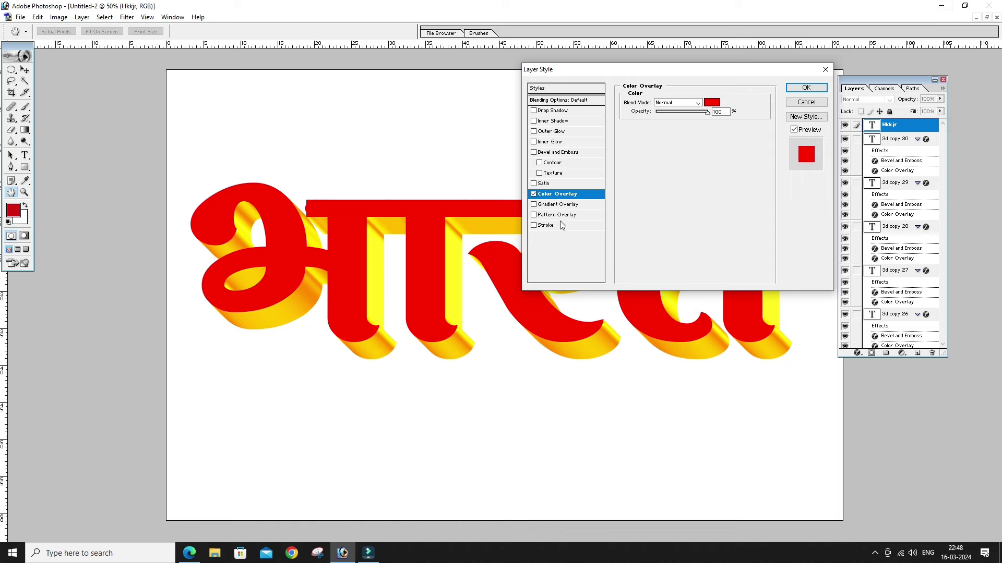
{"action": "left_click", "coordinate": [533, 194]}
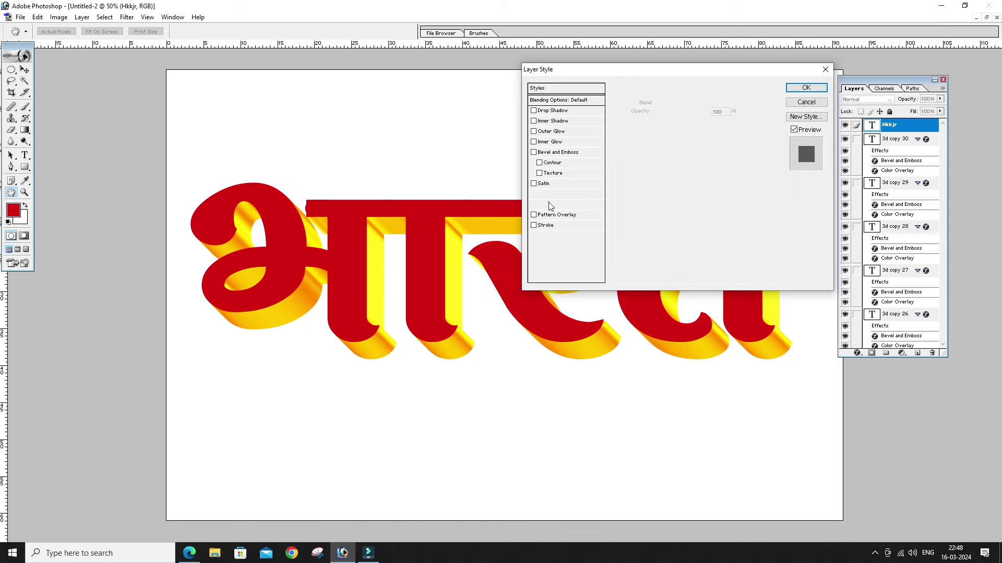
{"action": "left_click", "coordinate": [557, 204]}
- Make both end stops of the gradient dark red
{"action": "left_click", "coordinate": [684, 124]}
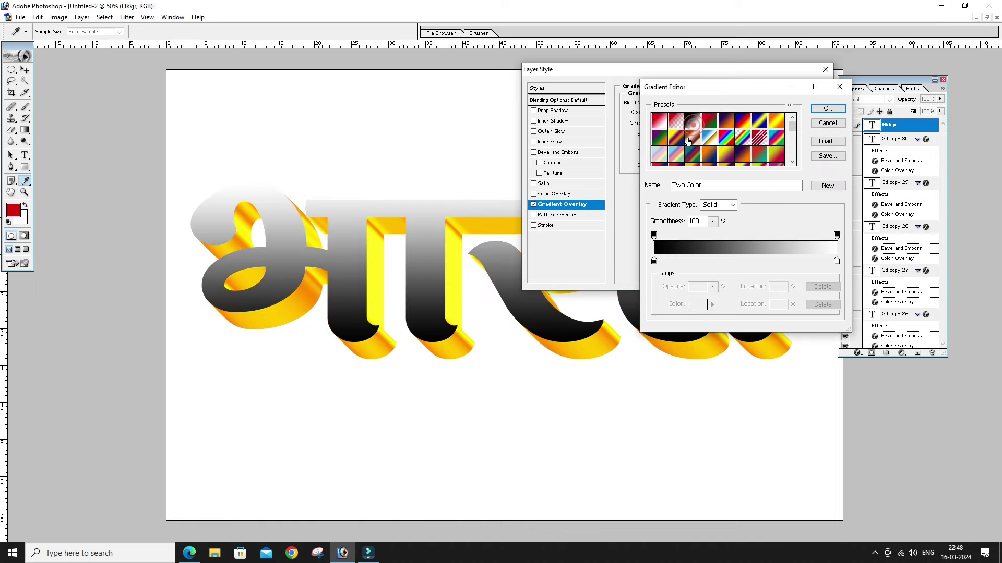
{"action": "left_click", "coordinate": [654, 261]}
{"action": "double_click", "coordinate": [654, 261]}
{"action": "left_click_drag", "start_coordinate": [739, 152], "coordinate": [751, 172]}
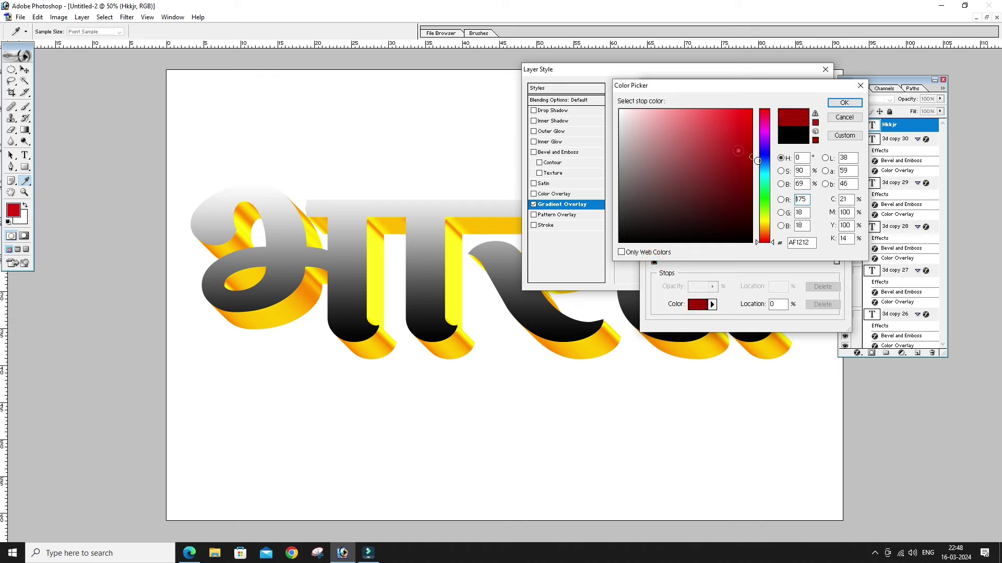
{"action": "left_click", "coordinate": [843, 102]}
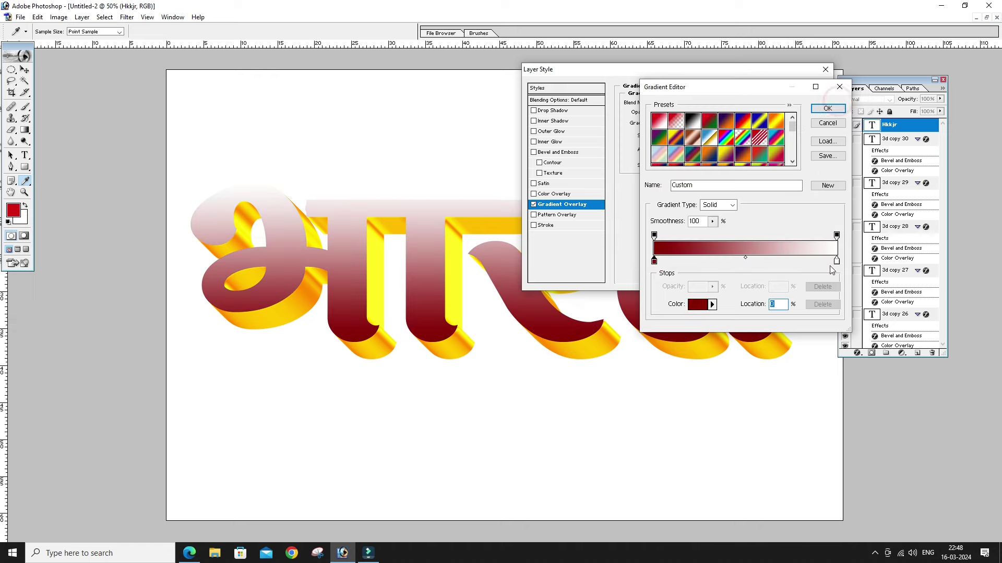
{"action": "double_click", "coordinate": [837, 262]}
{"action": "left_click", "coordinate": [751, 178]}
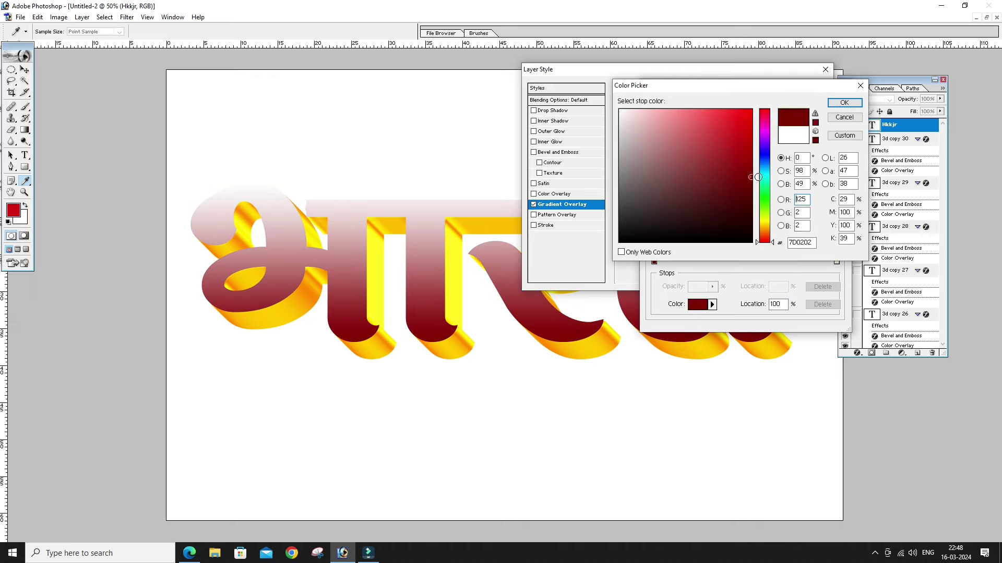
{"action": "left_click", "coordinate": [844, 102]}
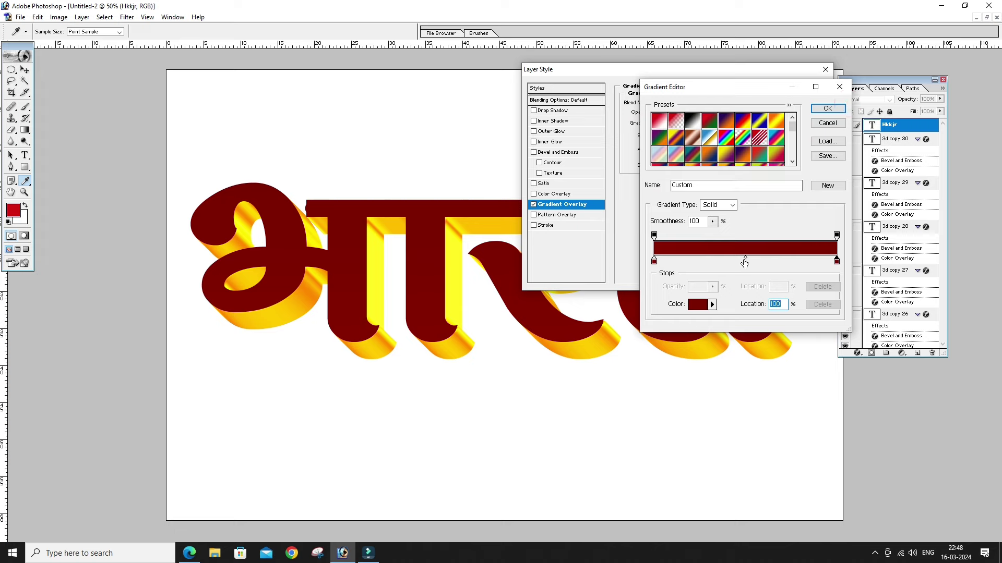
- Add a bright red middle stop to the gradient and apply the overlay
{"action": "left_click", "coordinate": [744, 261]}
{"action": "double_click", "coordinate": [744, 262]}
{"action": "left_click", "coordinate": [713, 161]}
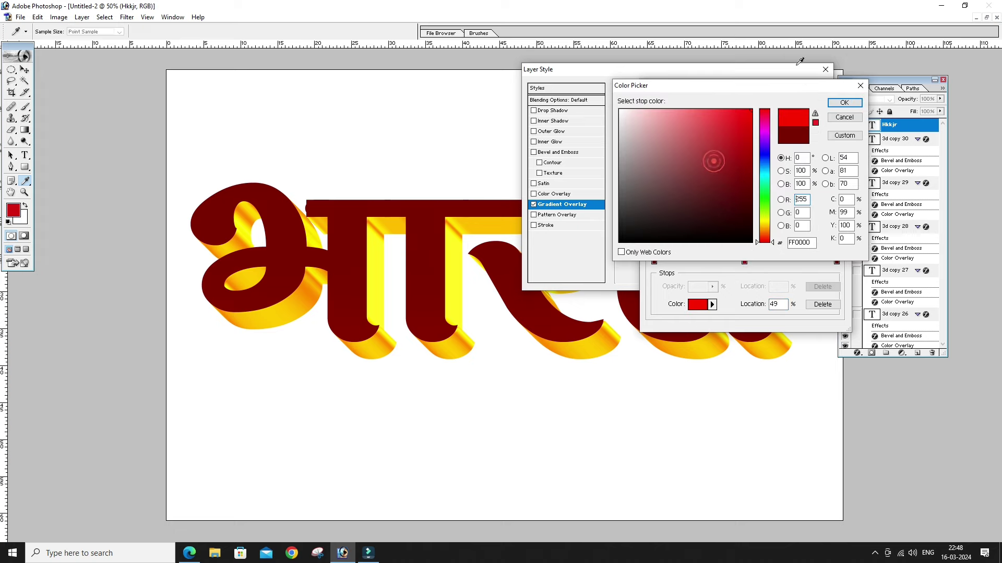
{"action": "left_click", "coordinate": [844, 103]}
{"action": "left_click", "coordinate": [827, 108]}
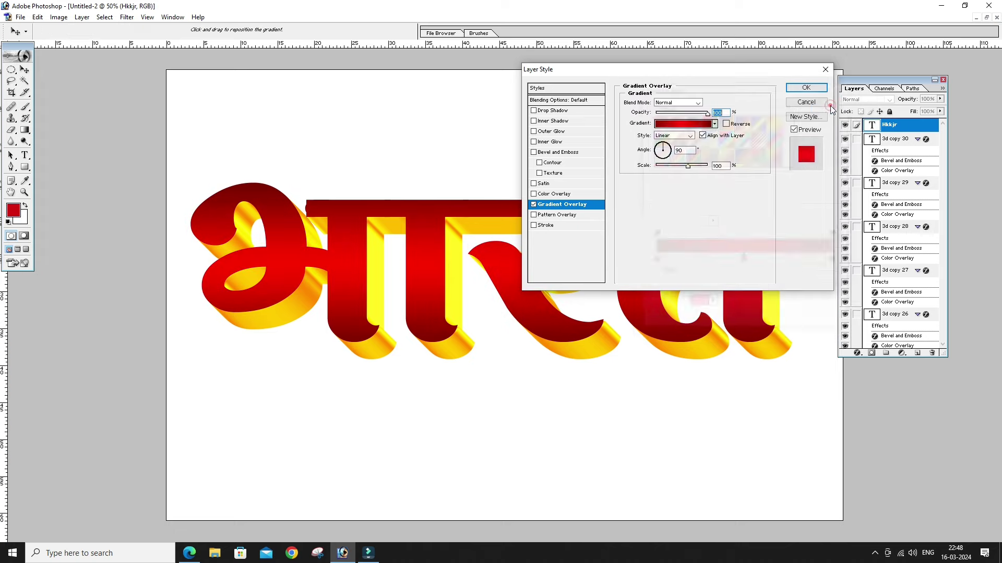
{"action": "left_click", "coordinate": [821, 89]}
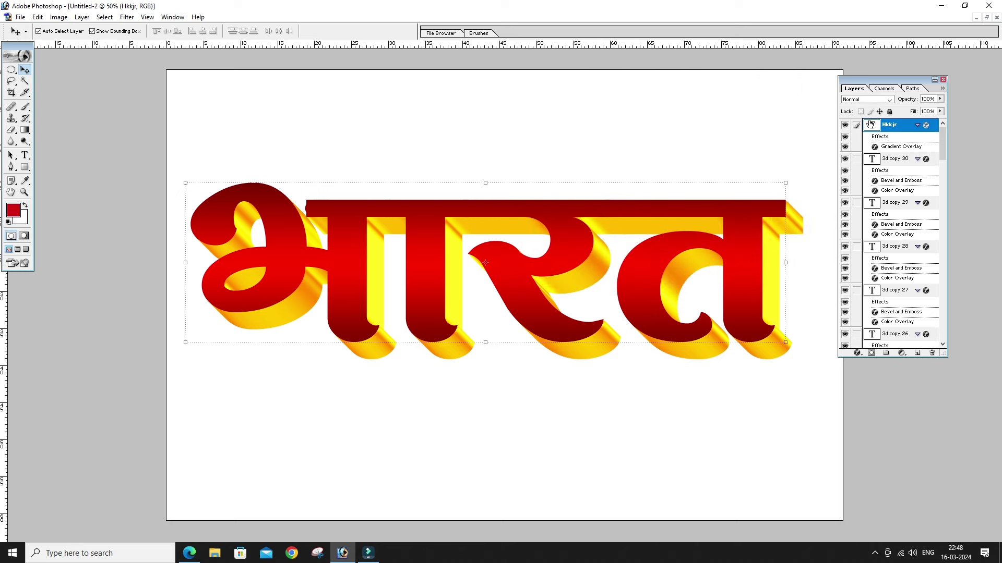
- Hide the red text face, inspect the extrusion's lower edges, and select 3d copy 30
{"action": "left_click", "coordinate": [844, 126]}
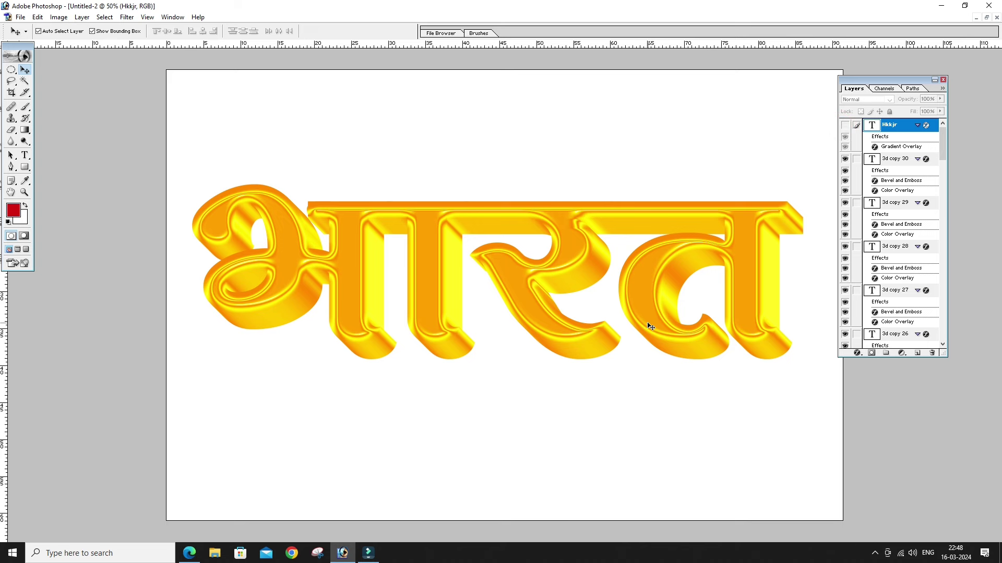
{"action": "left_click_drag", "start_coordinate": [675, 286], "coordinate": [544, 384]}
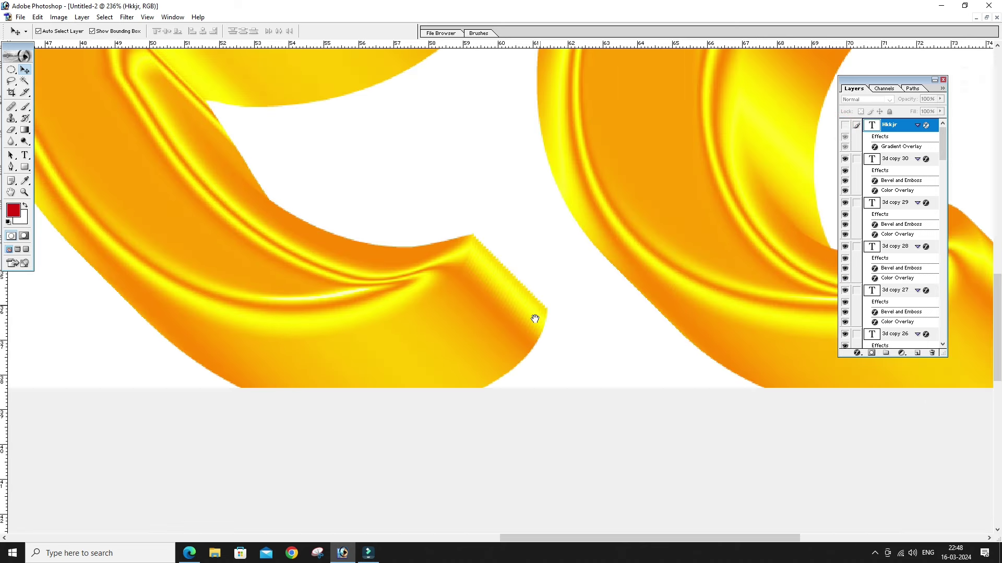
{"action": "left_click_drag", "start_coordinate": [535, 319], "coordinate": [577, 207]}
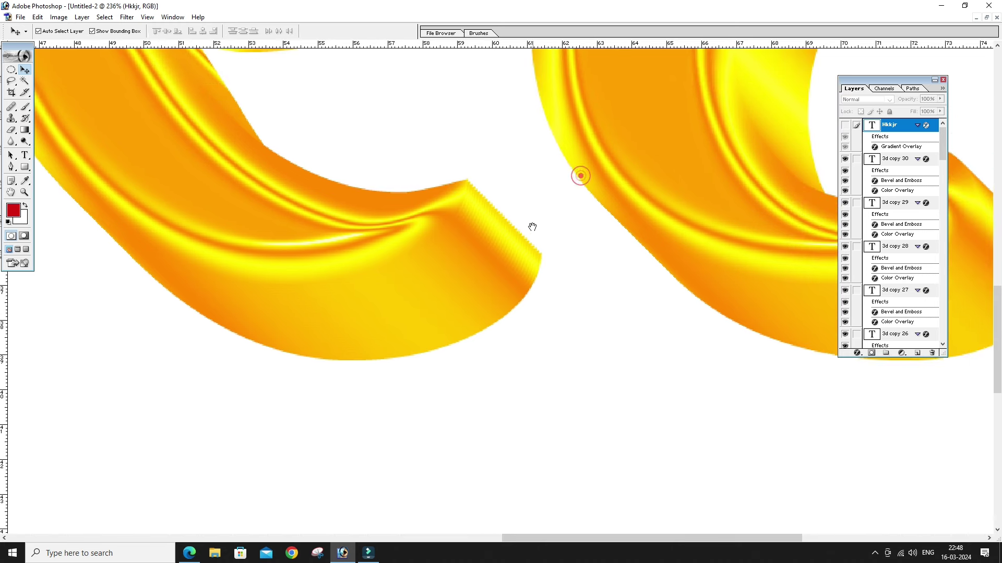
{"action": "left_click_drag", "start_coordinate": [579, 180], "coordinate": [531, 227]}
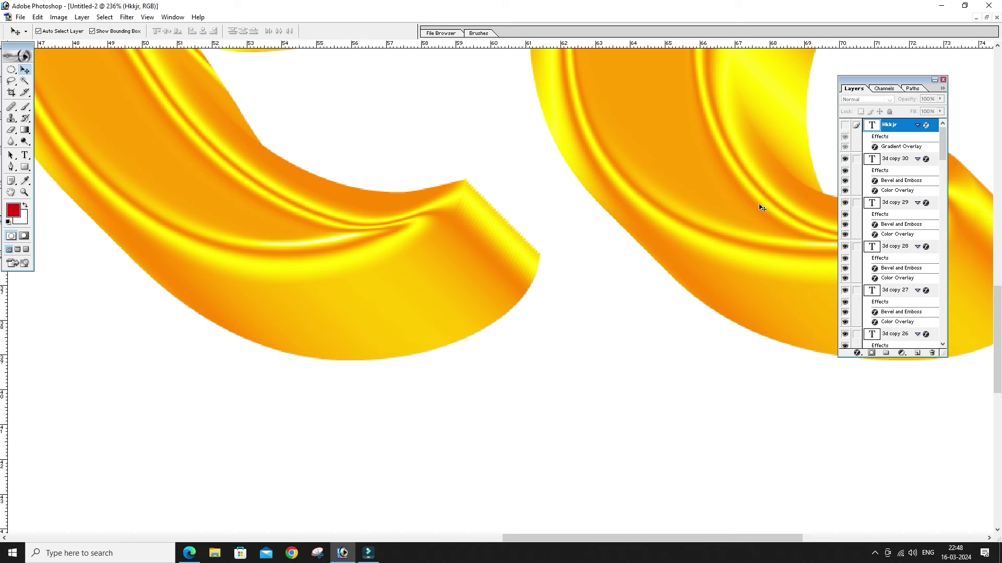
{"action": "left_click", "coordinate": [887, 159]}
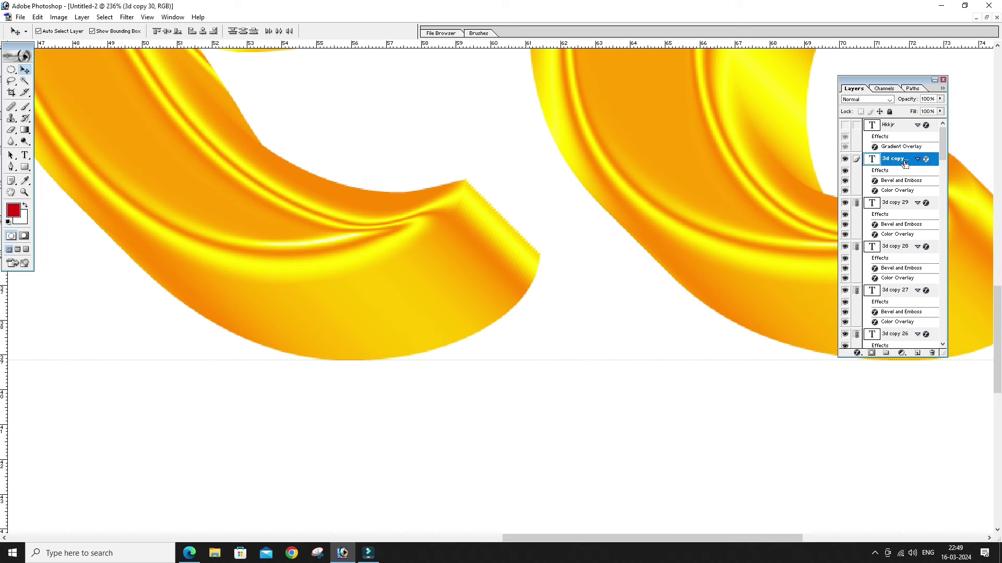
- Merge the linked extrusion layers into 3d copy 30 and smooth it with a Median filter
{"action": "key", "text": "ctrl+e"}
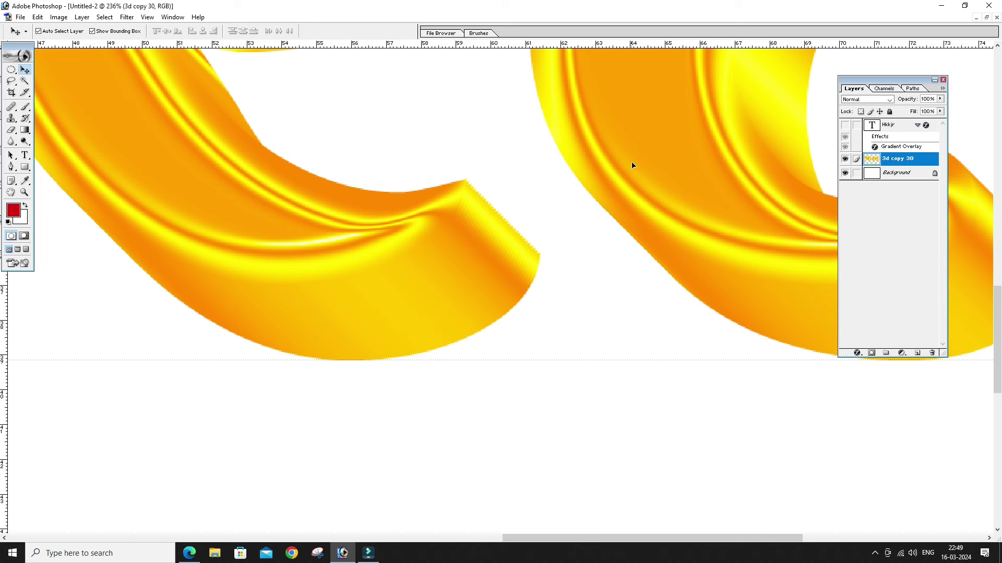
{"action": "left_click", "coordinate": [127, 17]}
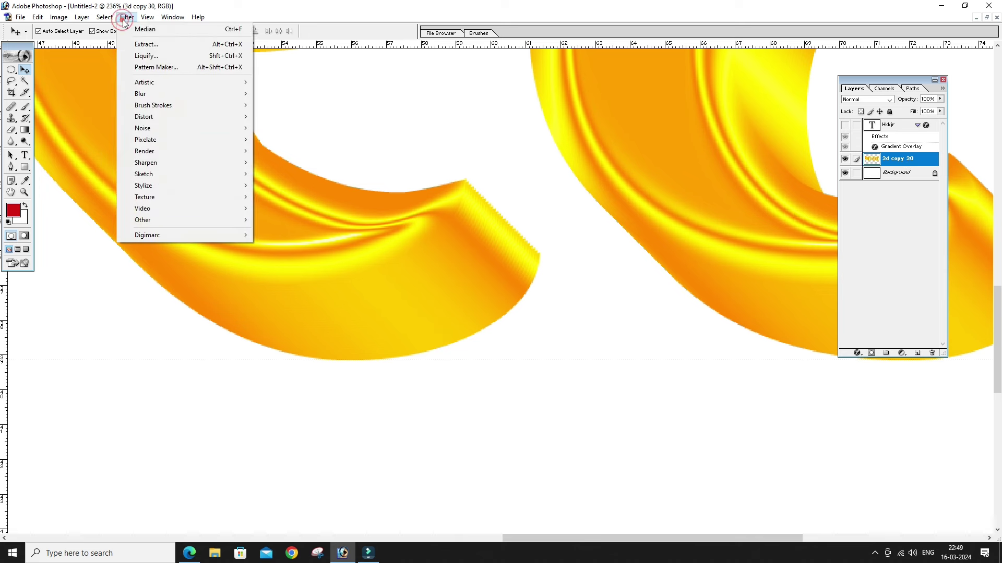
{"action": "mouse_move", "coordinate": [143, 128]}
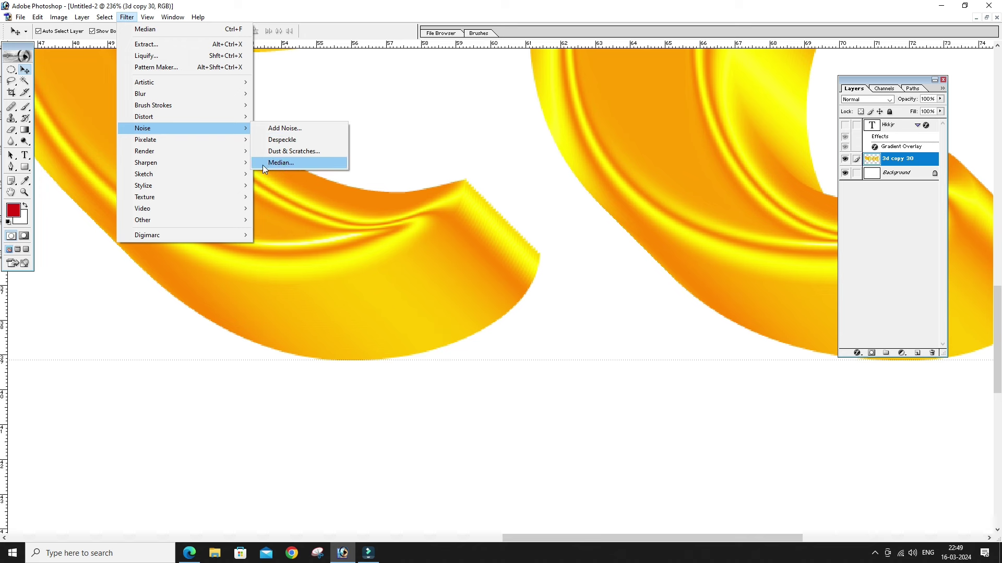
{"action": "left_click", "coordinate": [165, 131]}
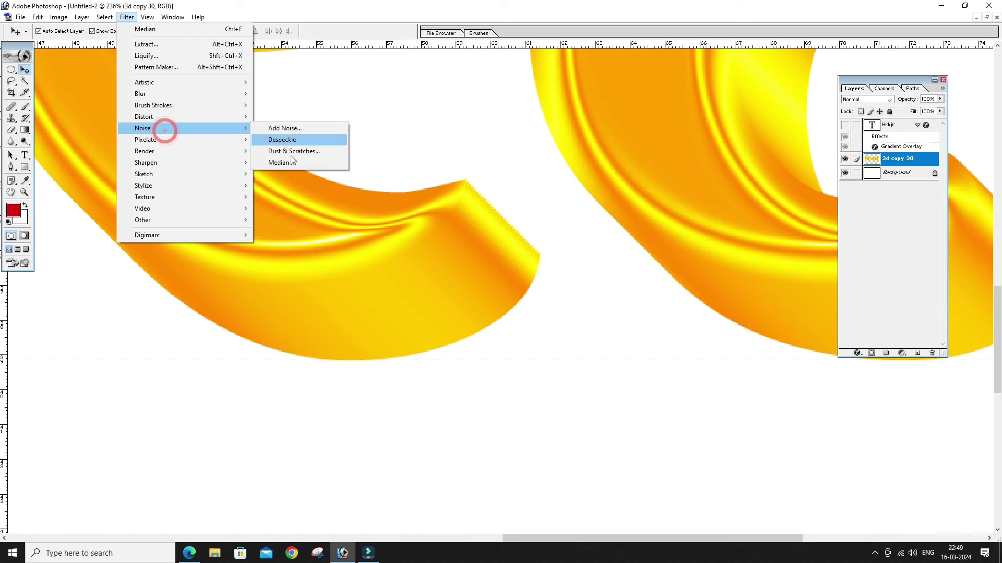
{"action": "left_click", "coordinate": [284, 163]}
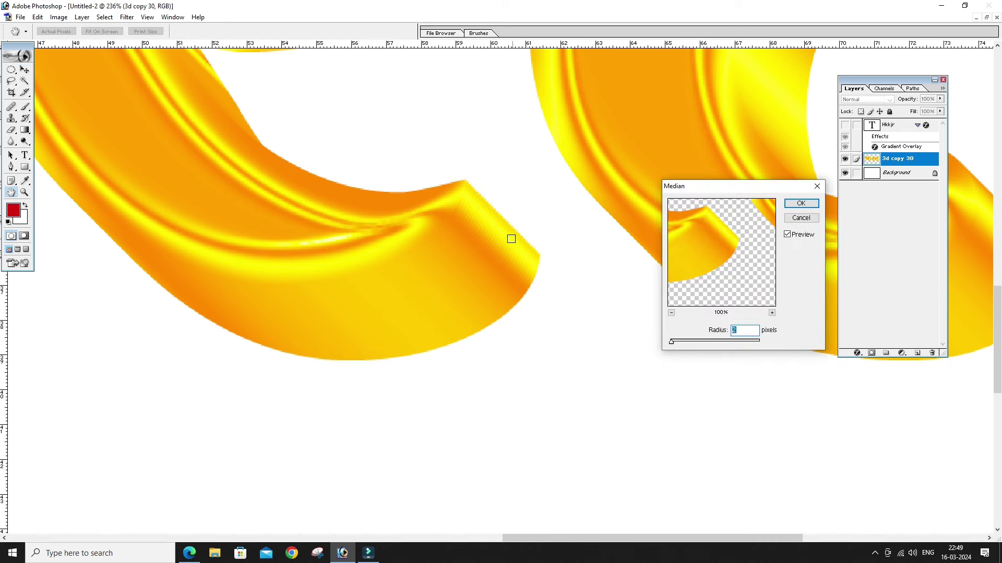
{"action": "left_click", "coordinate": [801, 204]}
- Fit the canvas on screen and select the Background layer
{"action": "right_click", "coordinate": [528, 223]}
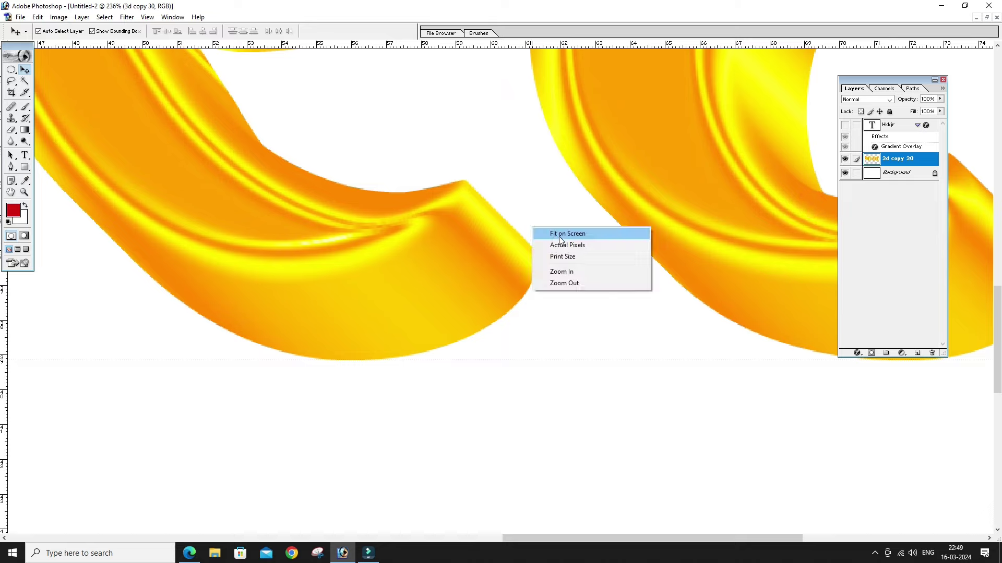
{"action": "left_click", "coordinate": [559, 234]}
{"action": "left_click", "coordinate": [649, 447]}
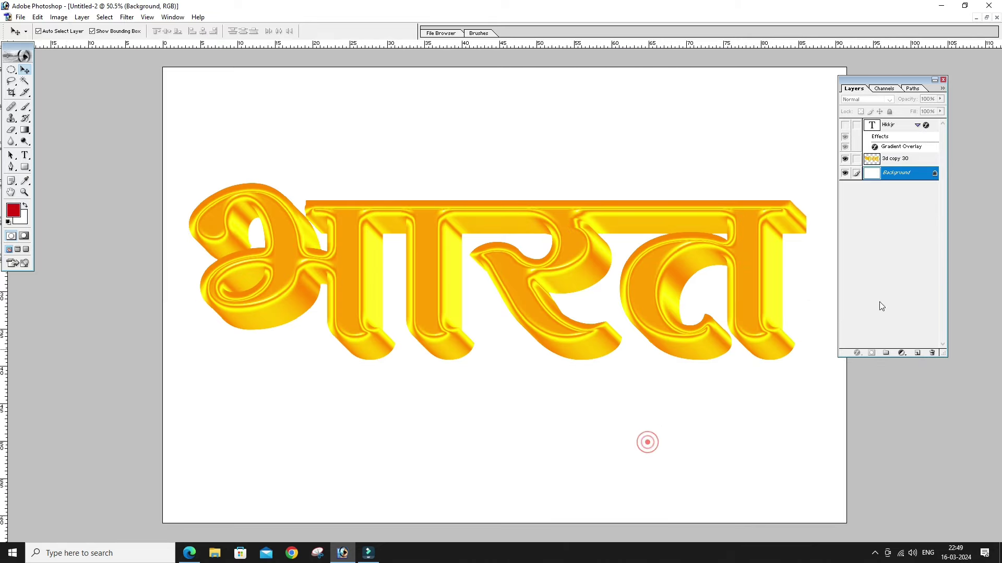
- Give the red Hkkjr text a thin white Stroke positioned inside the letter edges
{"action": "left_click", "coordinate": [898, 128]}
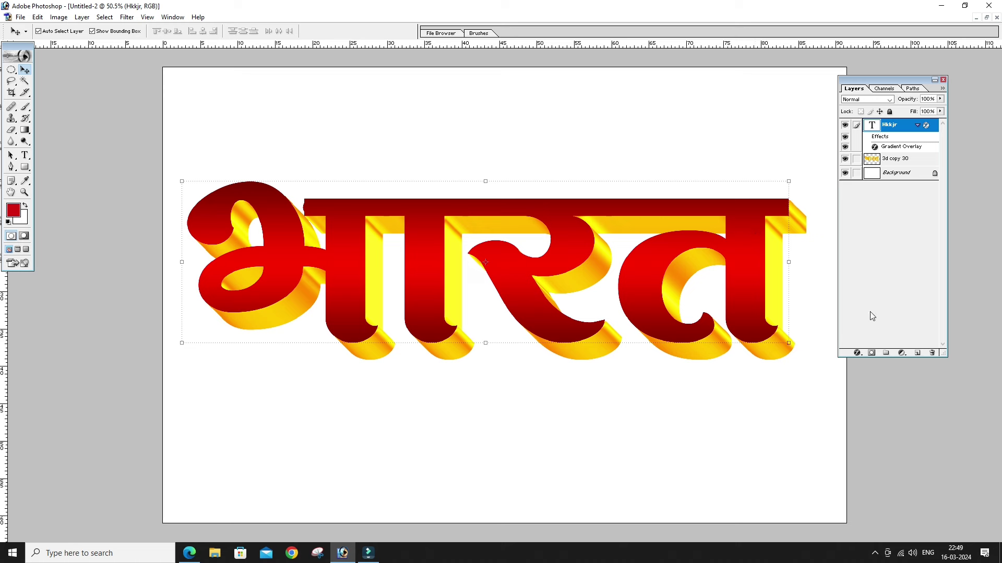
{"action": "left_click", "coordinate": [857, 353]}
{"action": "left_click", "coordinate": [884, 481]}
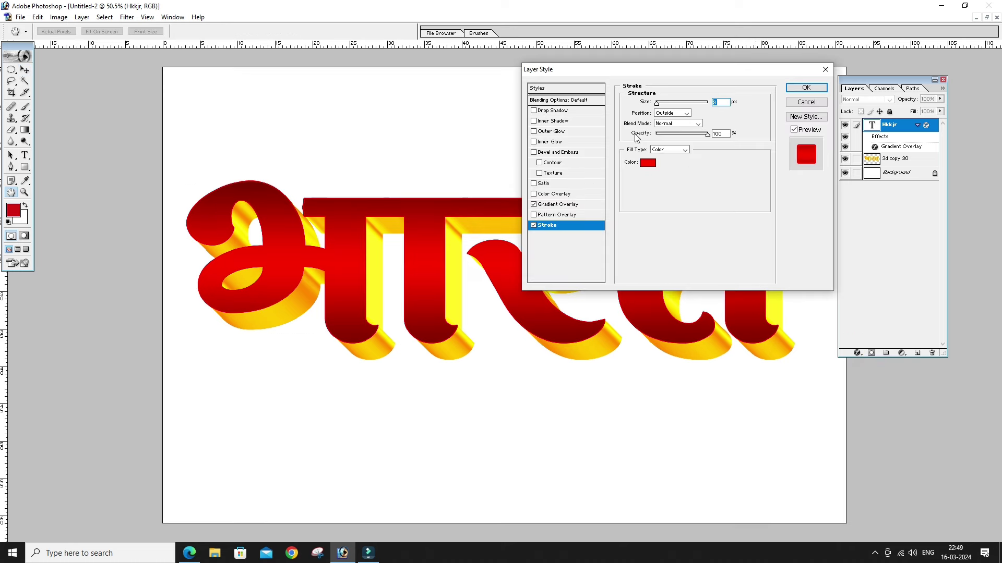
{"action": "left_click", "coordinate": [676, 116]}
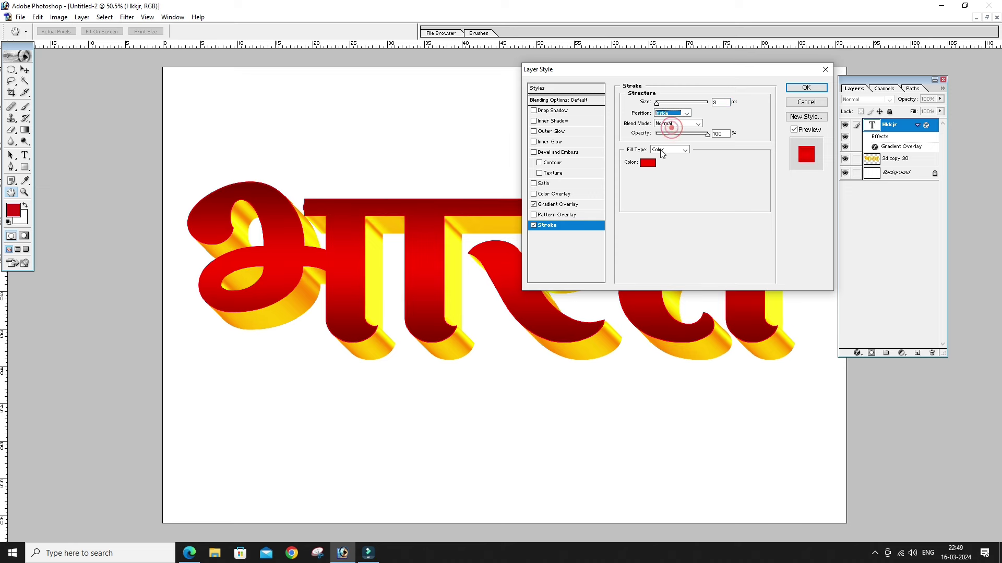
{"action": "left_click", "coordinate": [648, 162]}
{"action": "left_click_drag", "start_coordinate": [648, 150], "coordinate": [619, 109]}
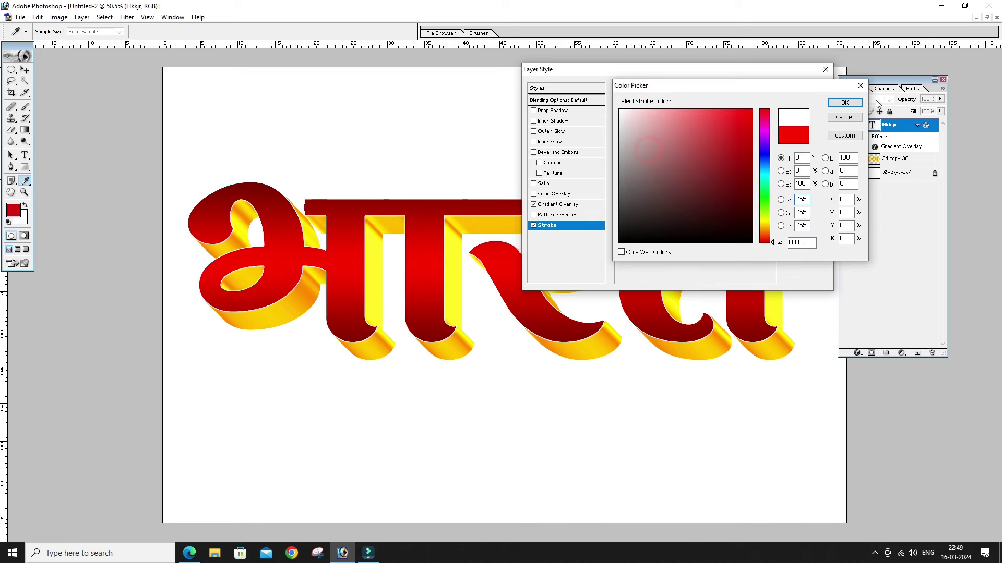
{"action": "left_click", "coordinate": [844, 102]}
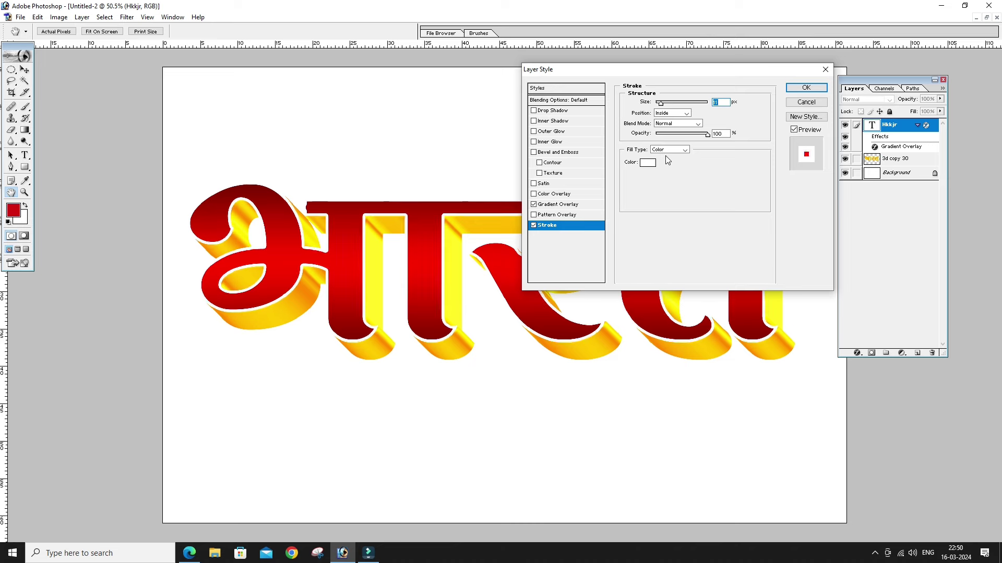
{"action": "key", "text": "Down"}
{"action": "key", "text": "Down"}
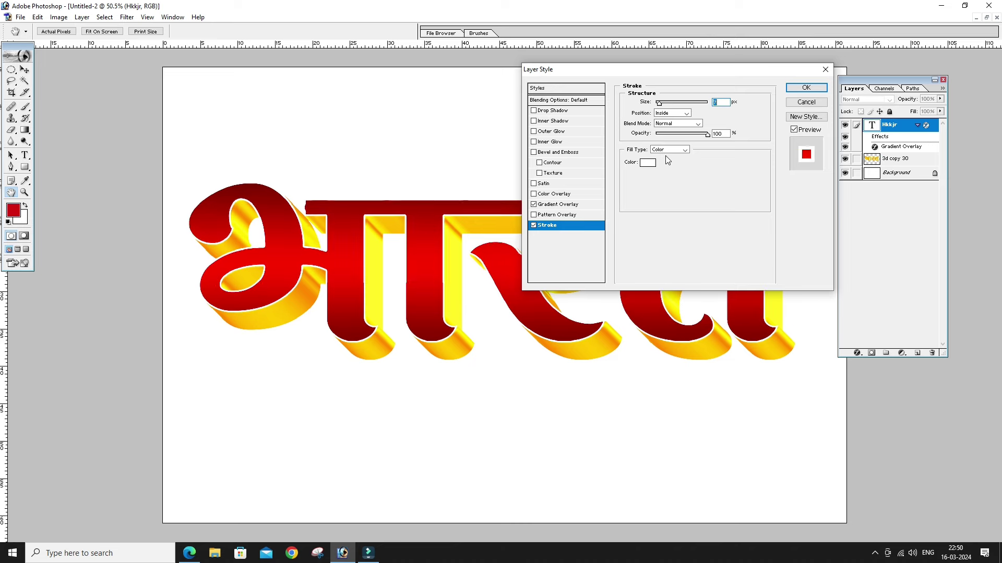
{"action": "left_click", "coordinate": [801, 85]}
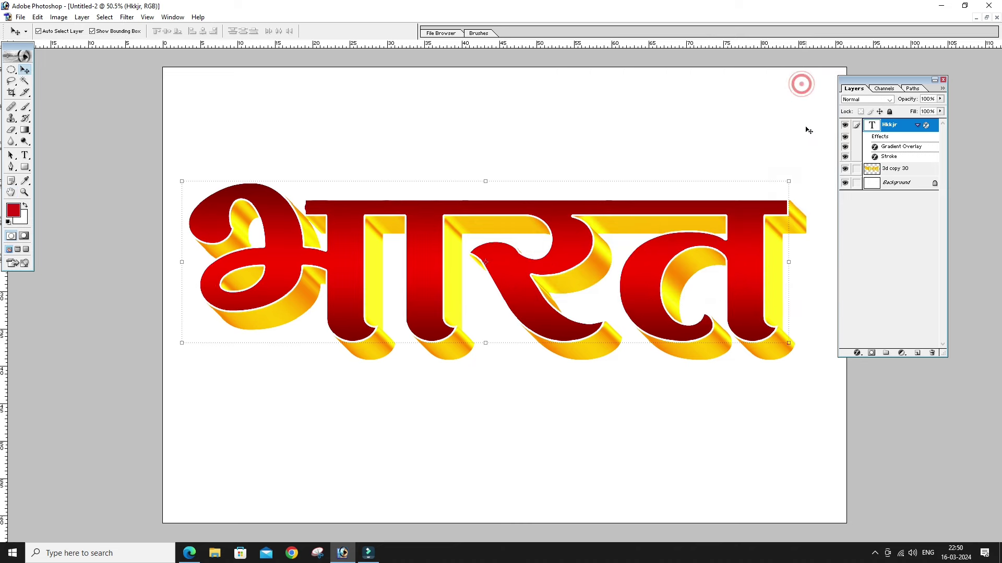
- Add a Normal-blend Drop Shadow to the 3d copy 30 extrusion layer
{"action": "right_click", "coordinate": [780, 228]}
{"action": "left_click", "coordinate": [794, 231]}
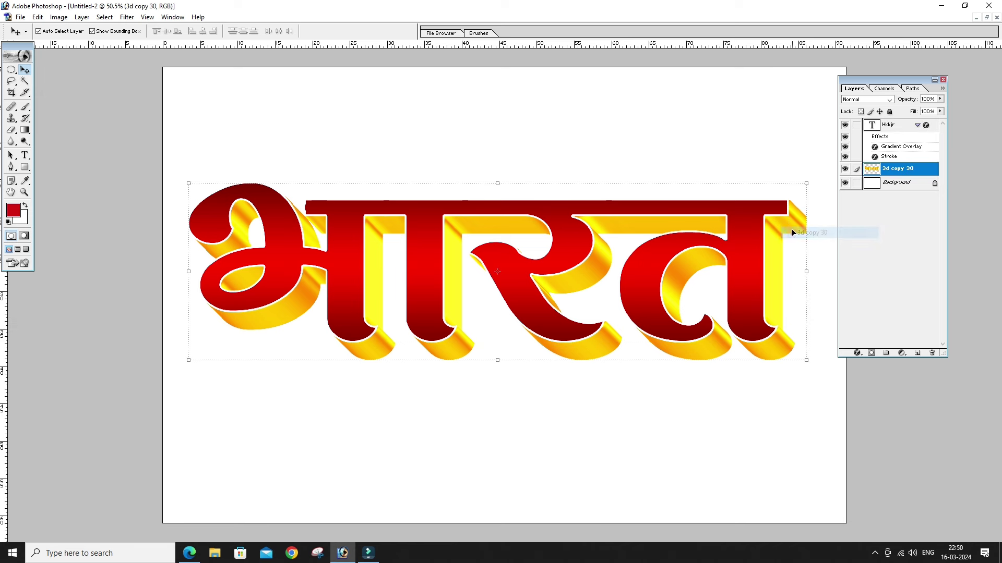
{"action": "left_click", "coordinate": [856, 354]}
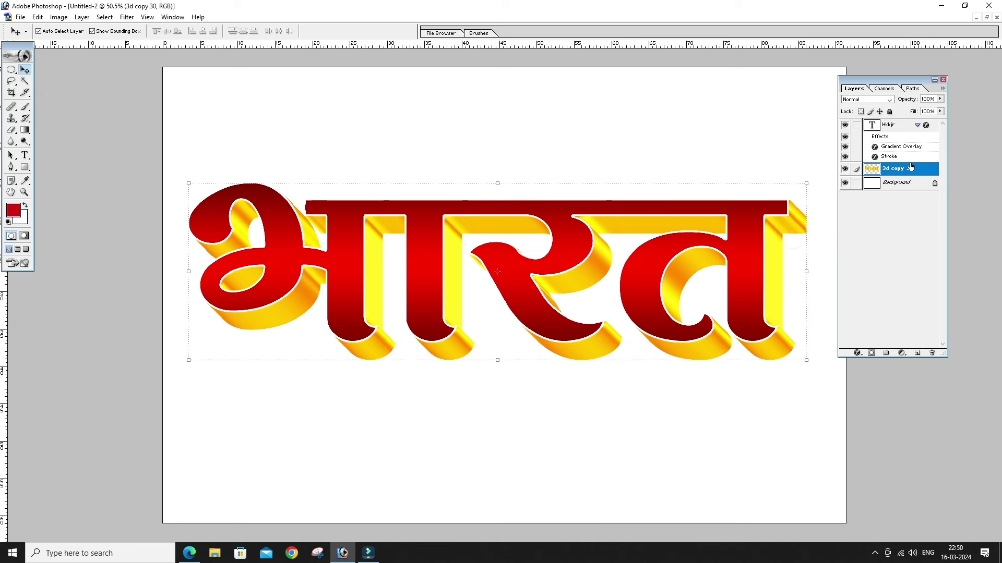
{"action": "left_click", "coordinate": [856, 353]}
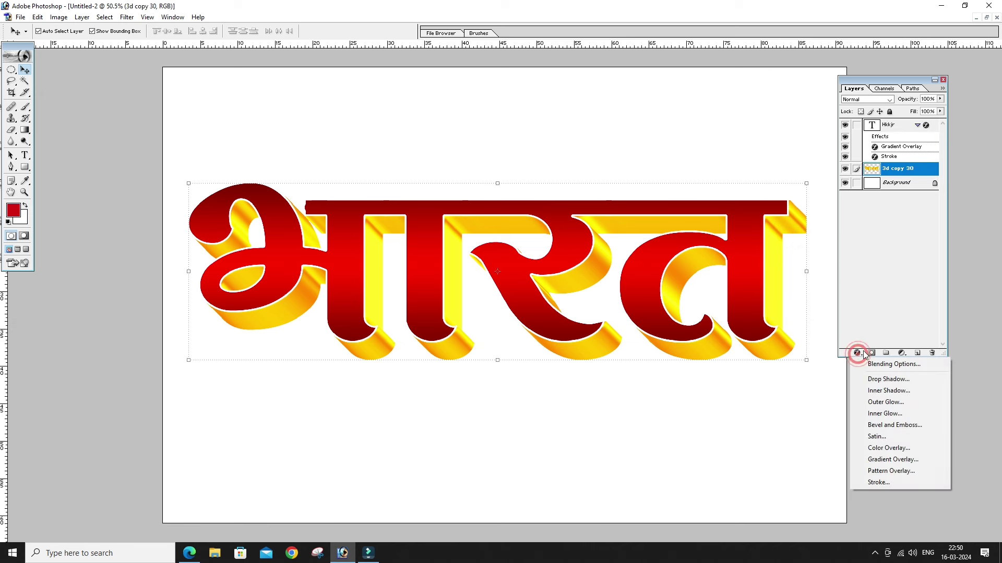
{"action": "left_click", "coordinate": [877, 380]}
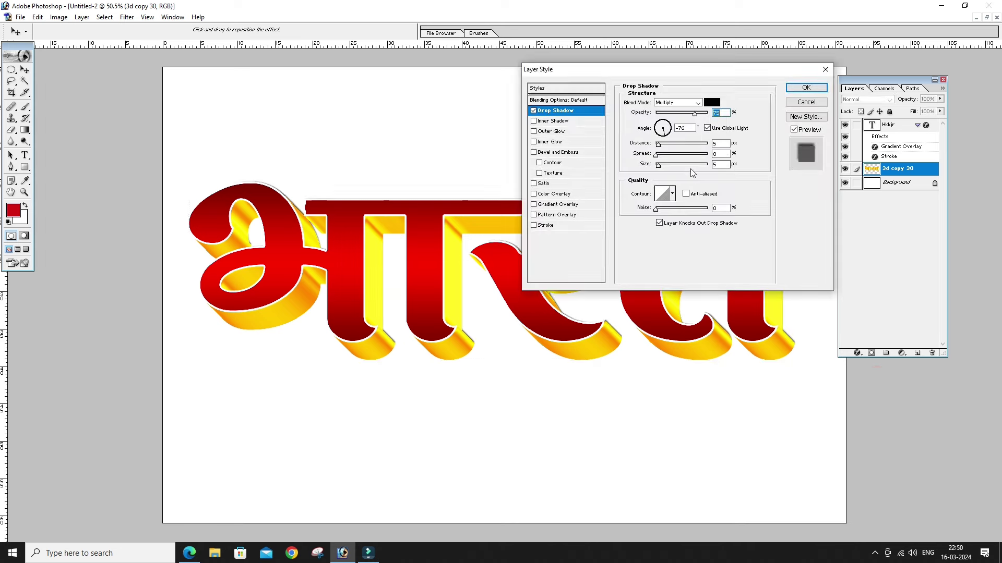
{"action": "left_click", "coordinate": [674, 103]}
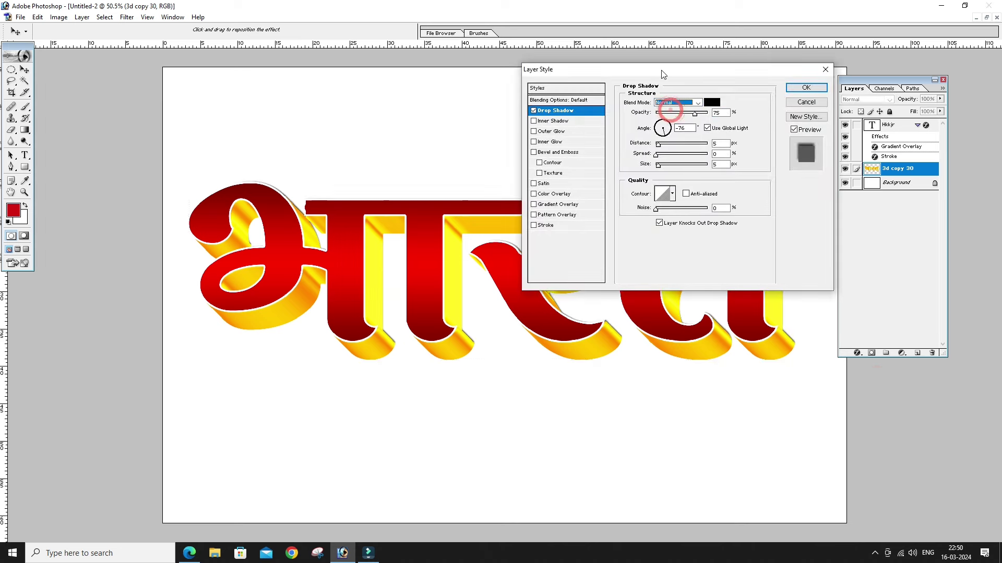
{"action": "mouse_move", "coordinate": [662, 73]}
{"action": "left_mouse_down"}
{"action": "mouse_move", "coordinate": [759, 64]}
{"action": "mouse_move", "coordinate": [752, 30]}
{"action": "left_mouse_up"}
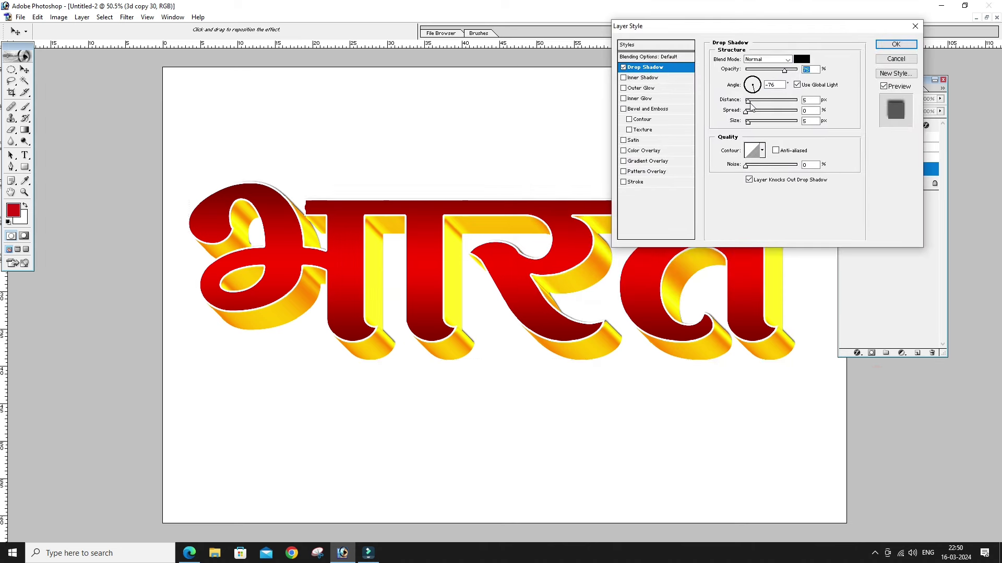
- Set the shadow to 135° without global light, distance 18, opacity 33%, and apply it
{"action": "left_click_drag", "start_coordinate": [747, 100], "coordinate": [768, 100]}
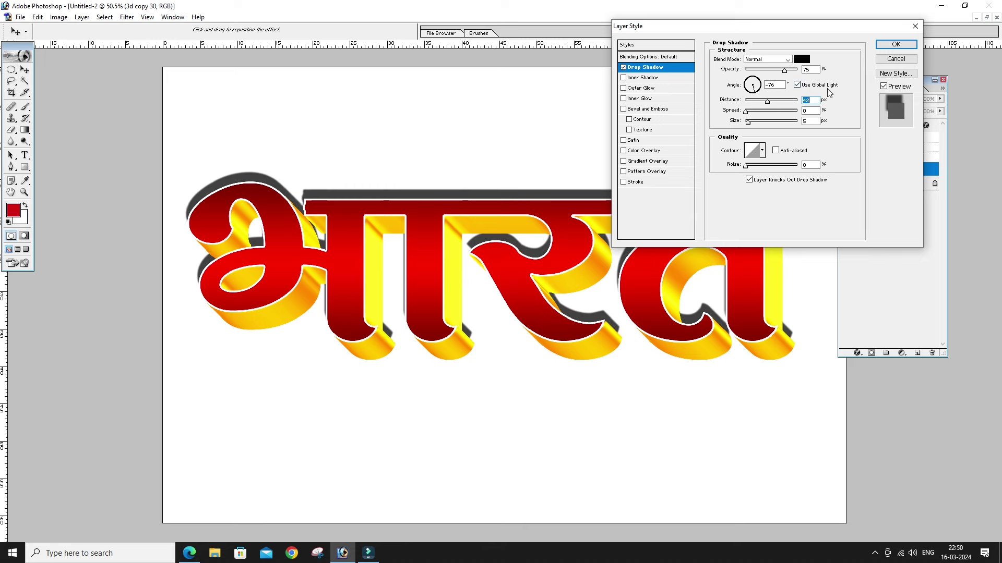
{"action": "left_click", "coordinate": [798, 85]}
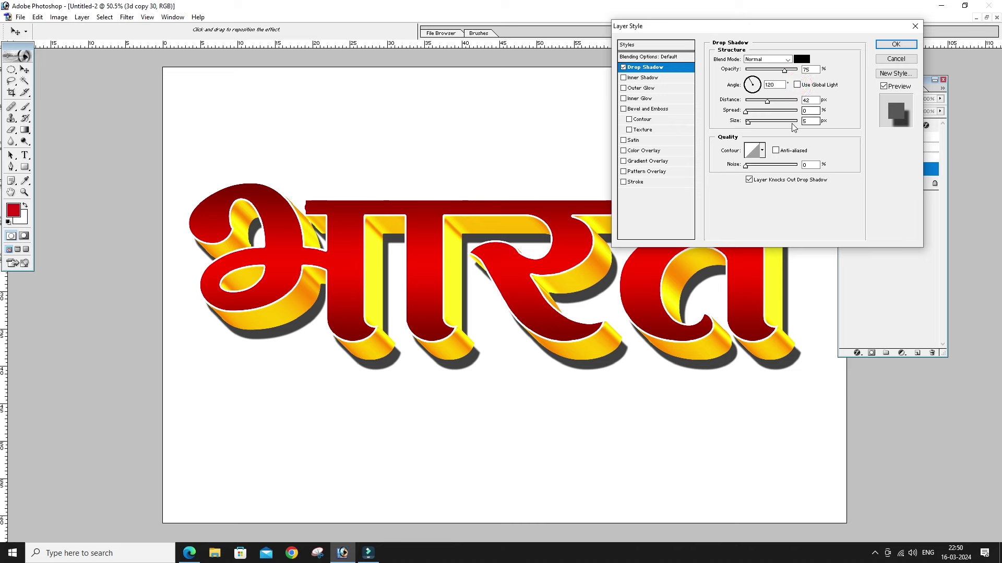
{"action": "left_click", "coordinate": [746, 79]}
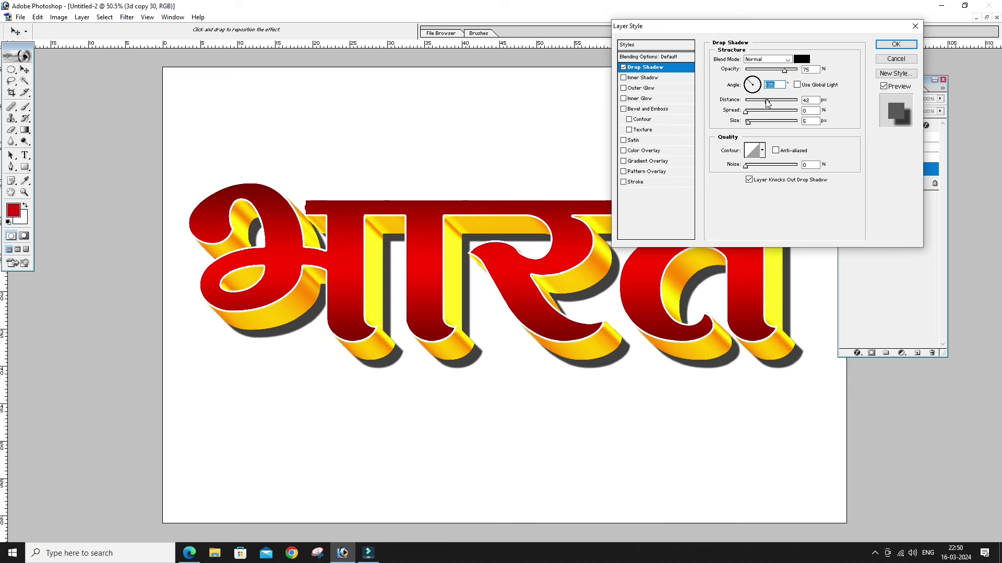
{"action": "left_click_drag", "start_coordinate": [766, 100], "coordinate": [755, 101]}
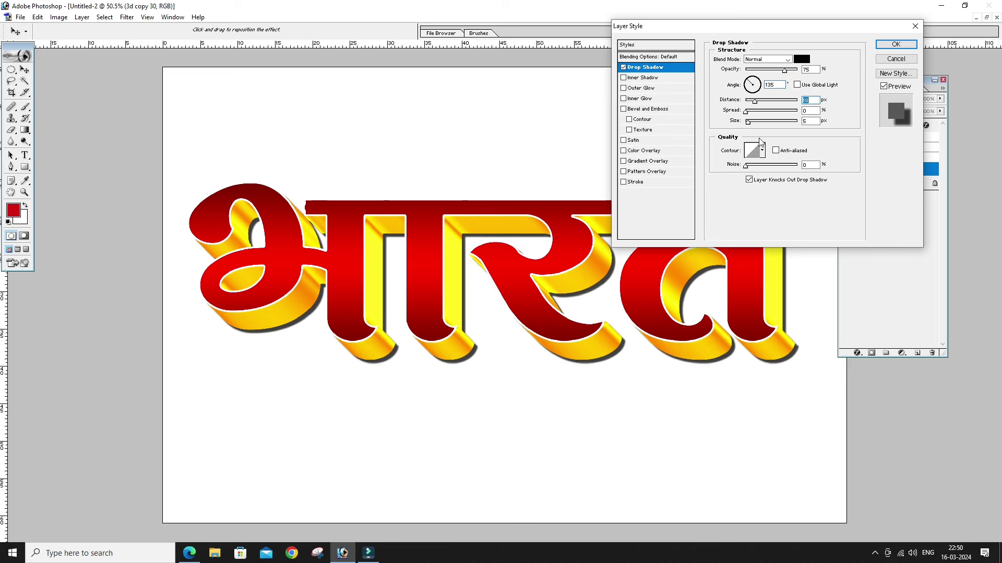
{"action": "left_click_drag", "start_coordinate": [784, 71], "coordinate": [762, 70]}
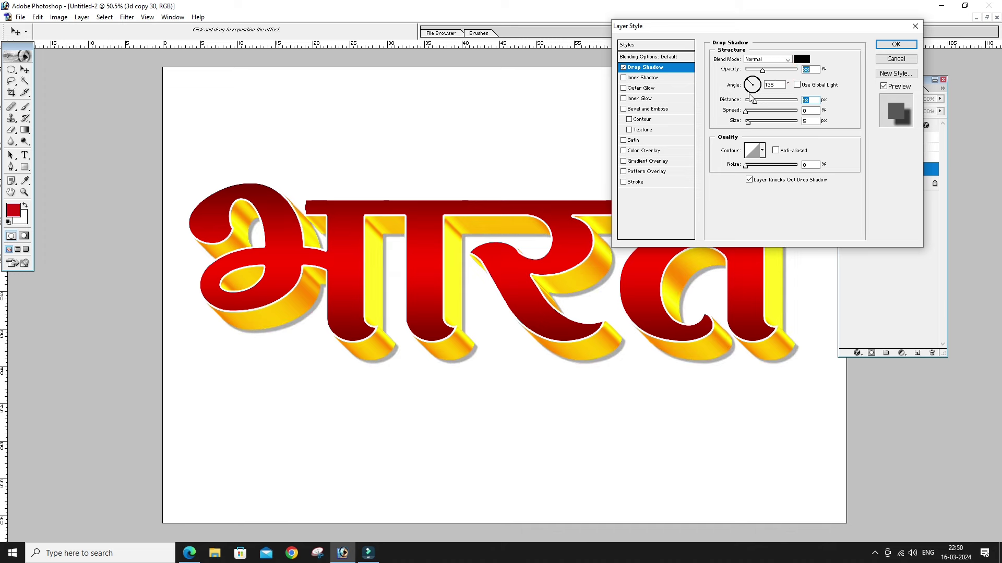
{"action": "left_click_drag", "start_coordinate": [747, 121], "coordinate": [750, 128]}
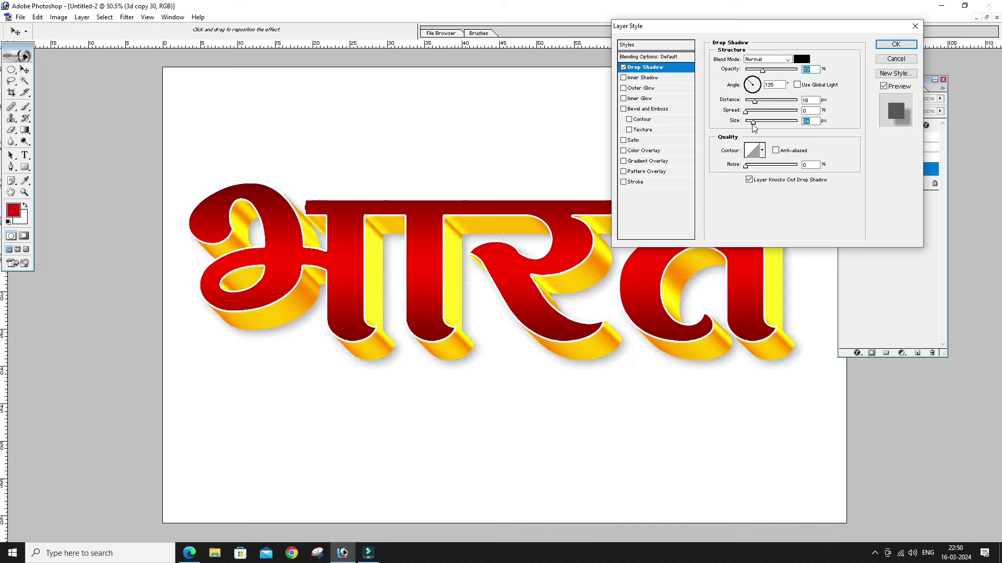
{"action": "left_click", "coordinate": [885, 45]}
{"action": "left_click", "coordinate": [642, 139]}
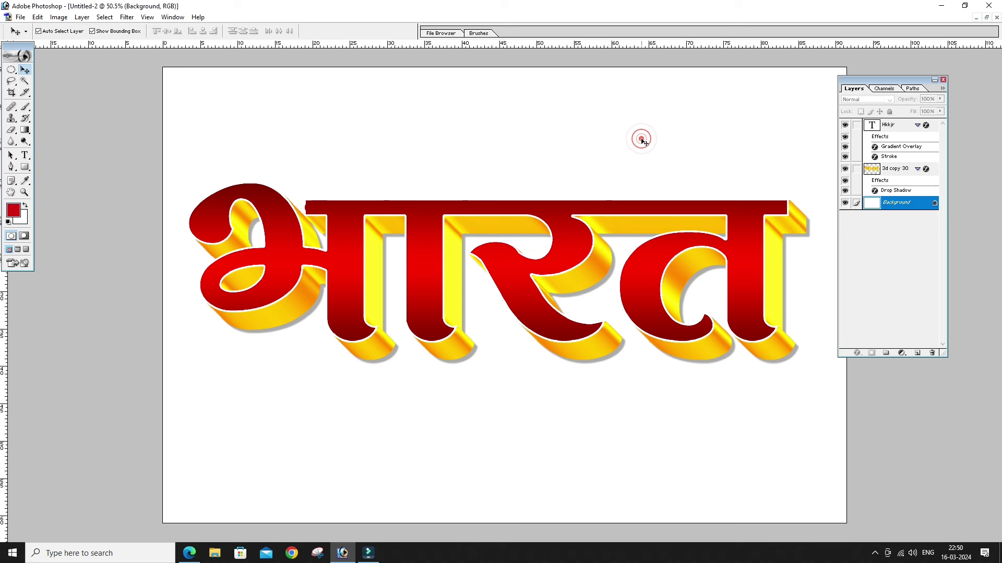